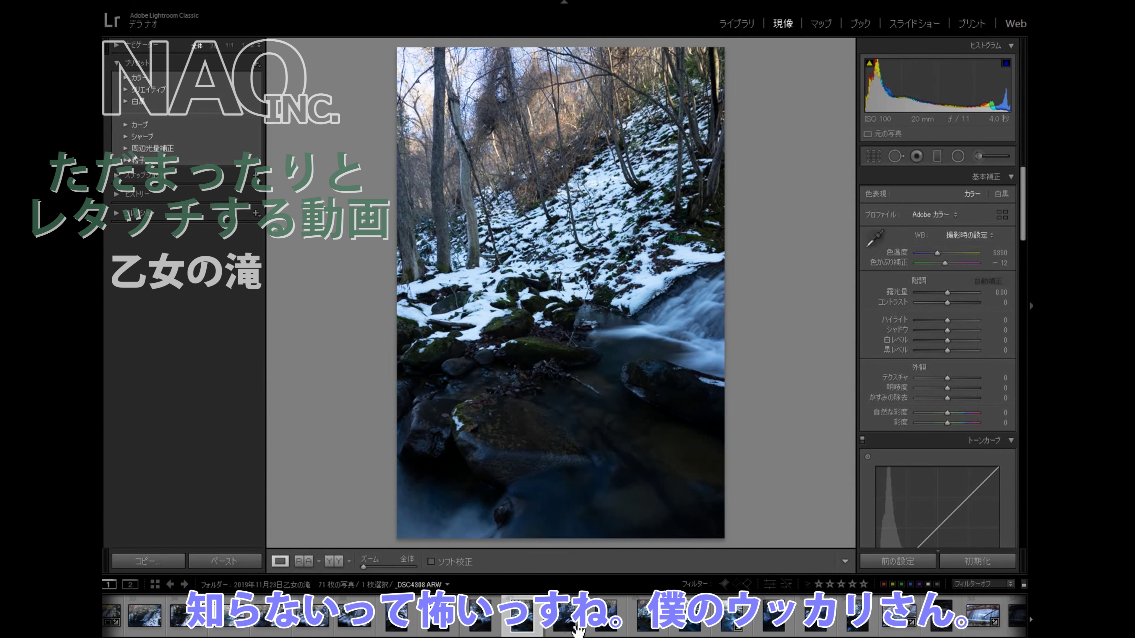
Merge the four consecutive portrait-format shots of the waterfall and stream into a spherical panorama with Boundary Warp at 100
click(568, 631)
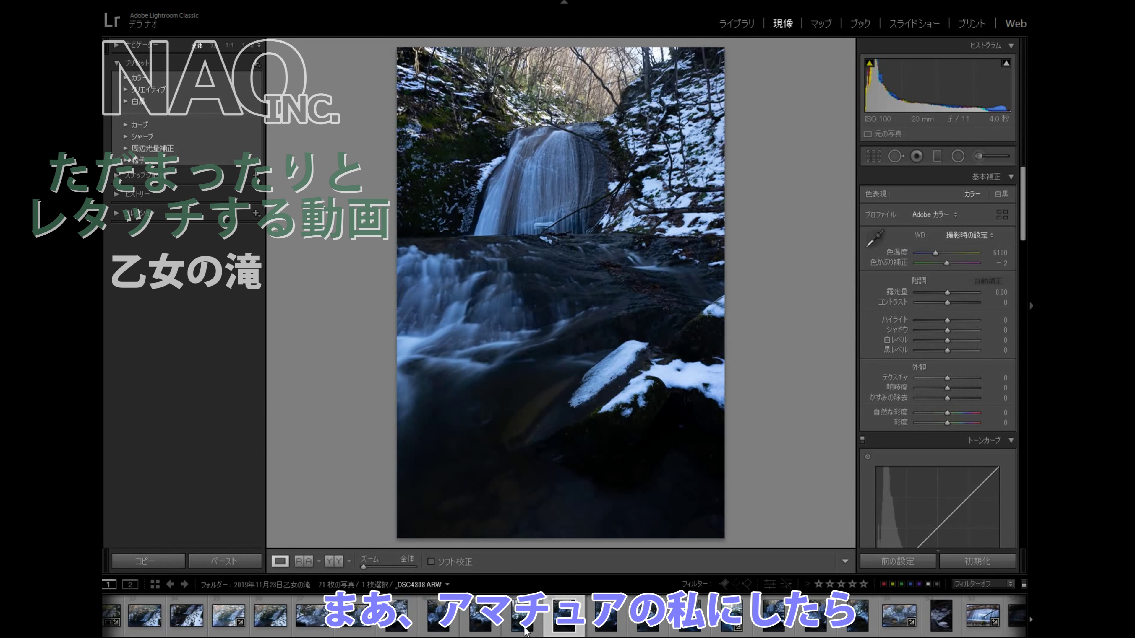
click(525, 630)
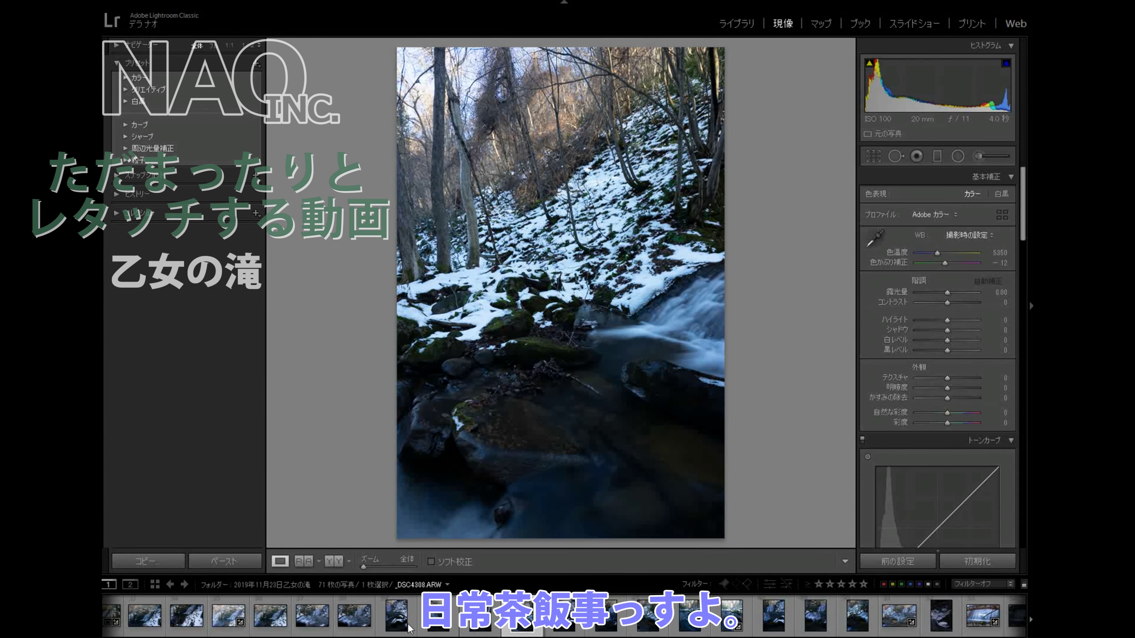
shift+click(399, 625)
right_click(399, 625)
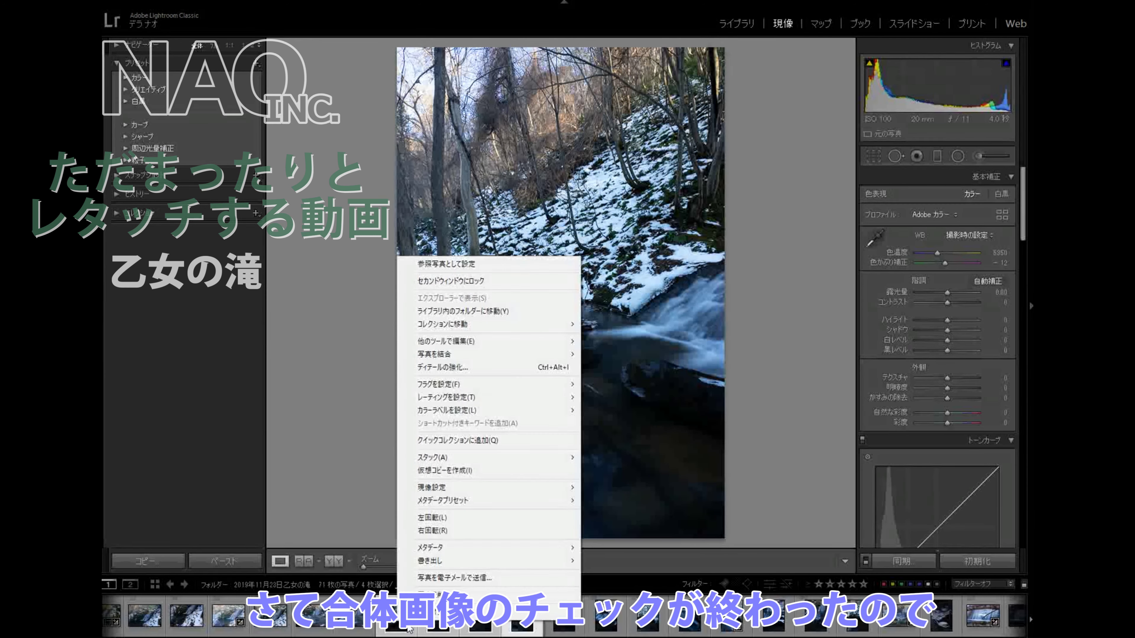
mouse_move(479, 354)
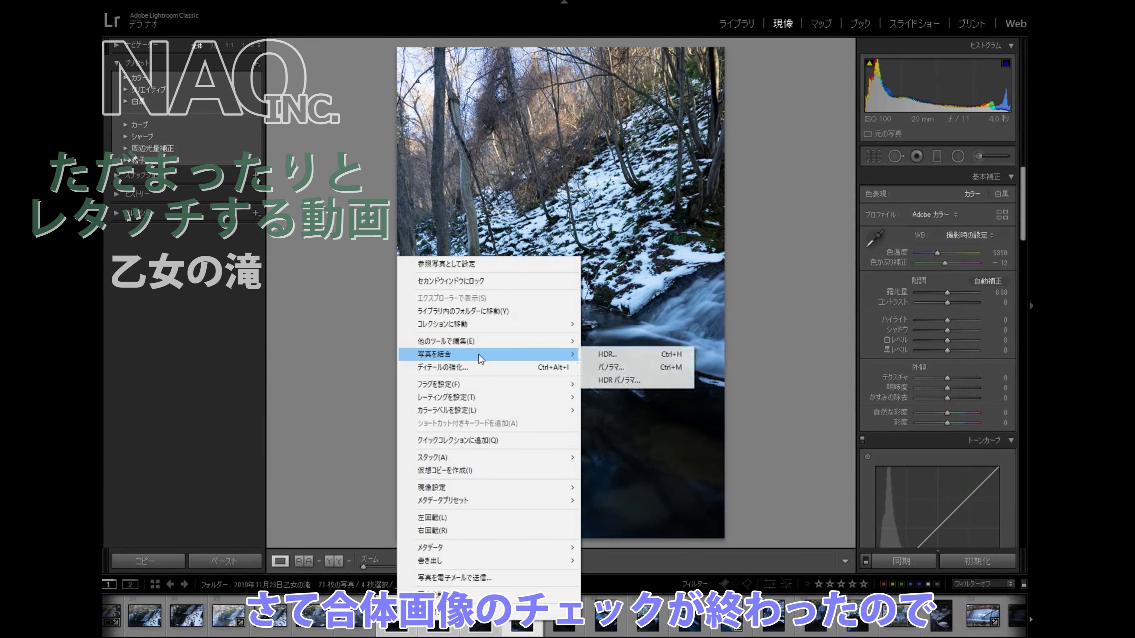
click(649, 367)
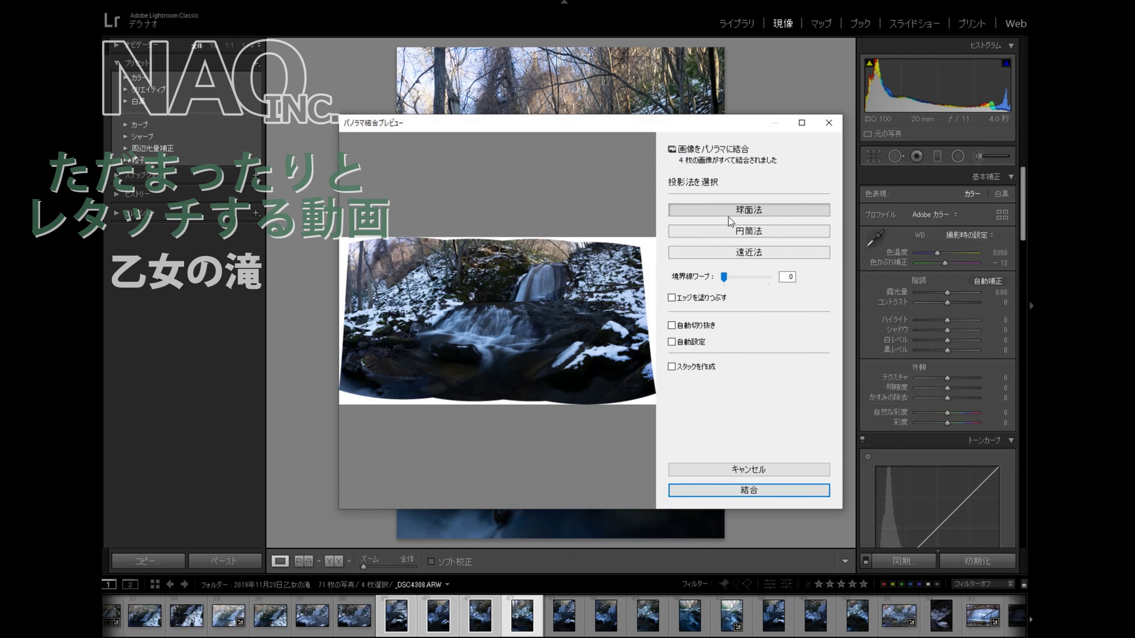
drag(728, 277, 792, 281)
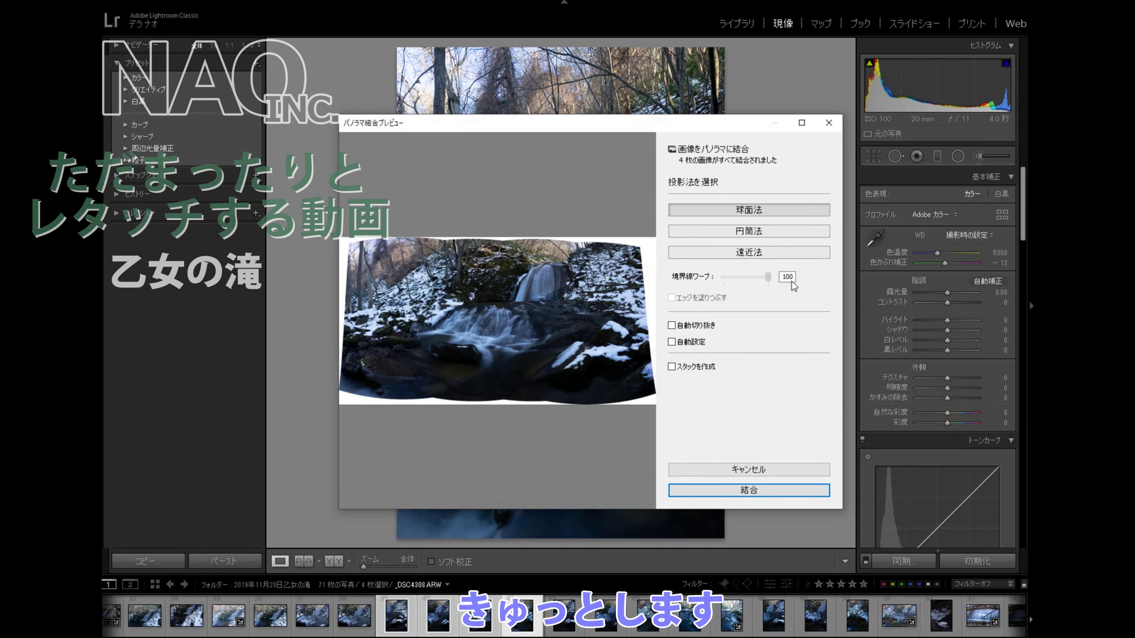
click(757, 491)
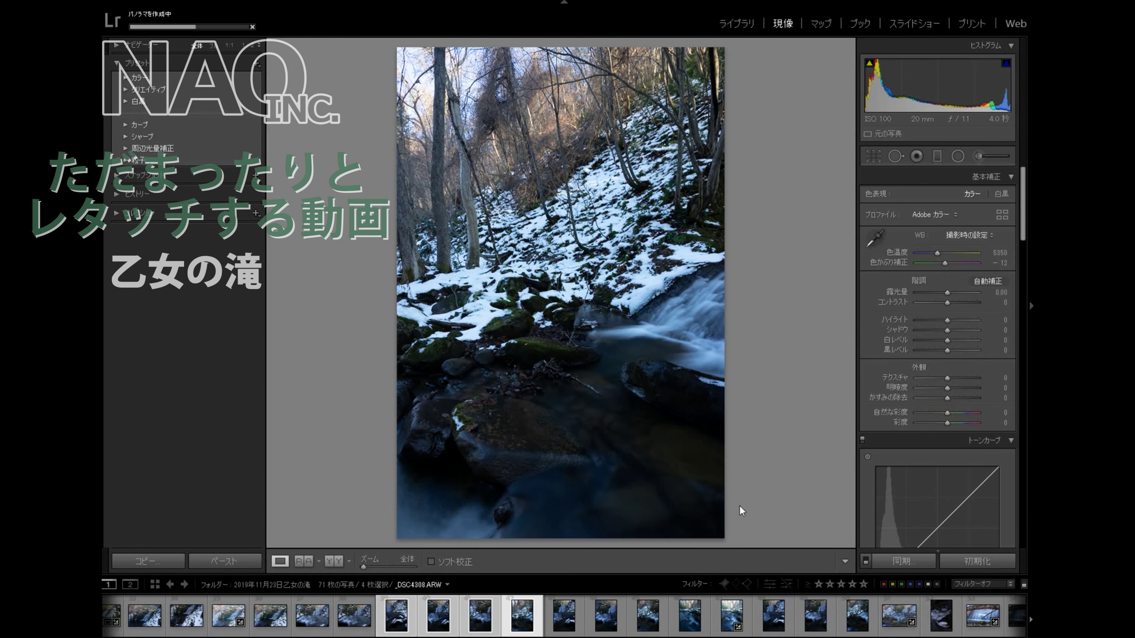
Look through other shots from the shoot, including the foam whirlpool, icicle log and downstream photos, while the panorama is processed
click(352, 628)
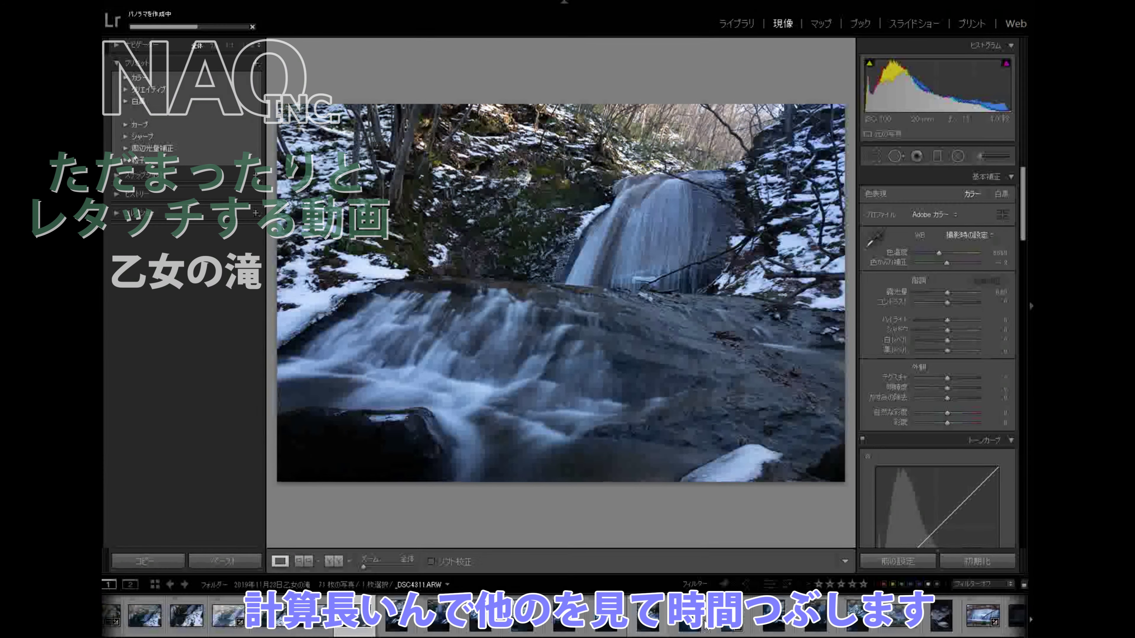
scroll(735, 628, down, 3)
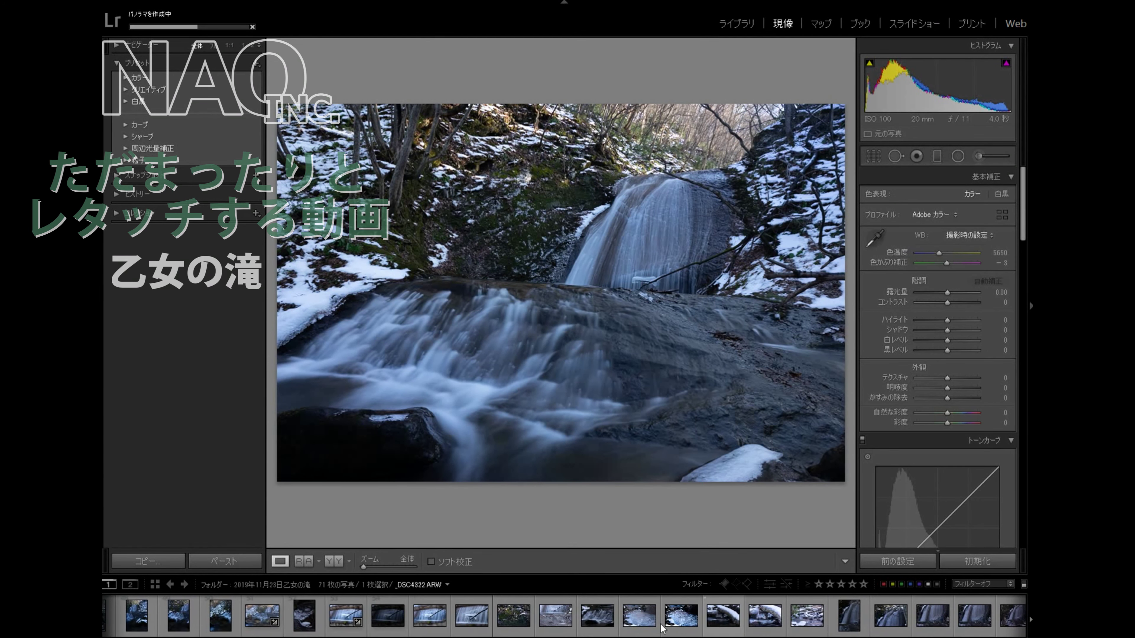
click(667, 626)
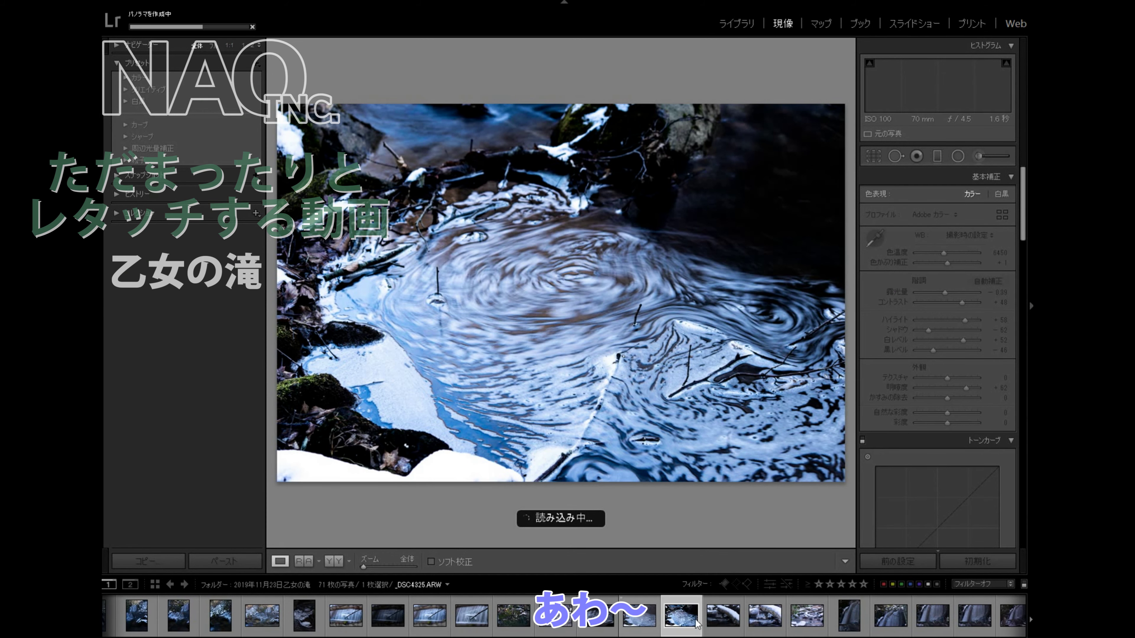
key(Right)
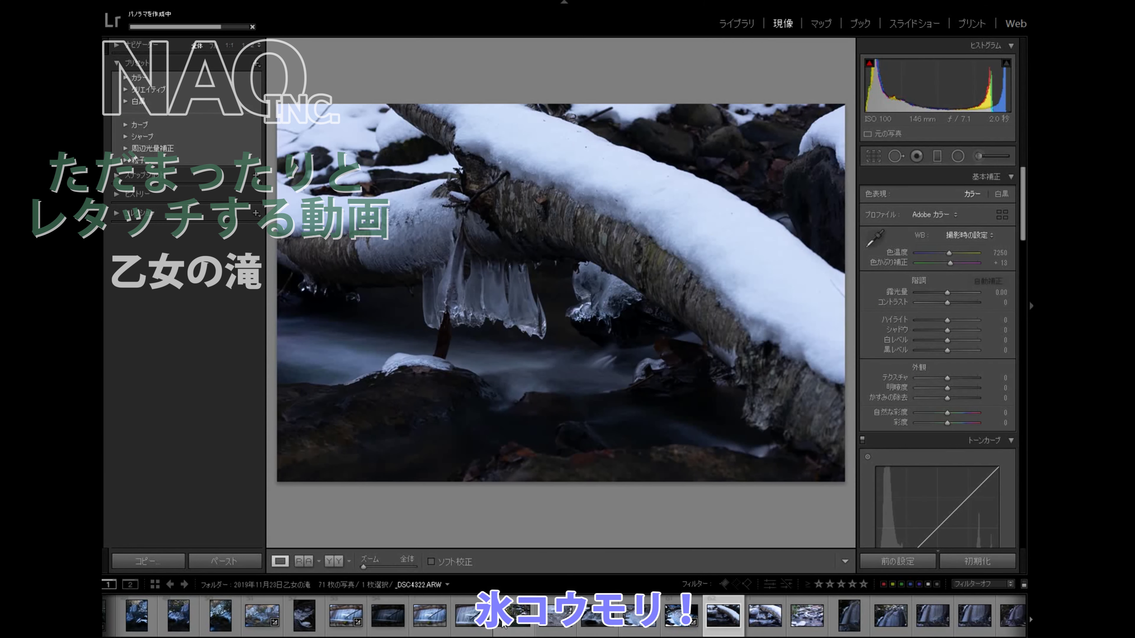
scroll(453, 619, left, 5)
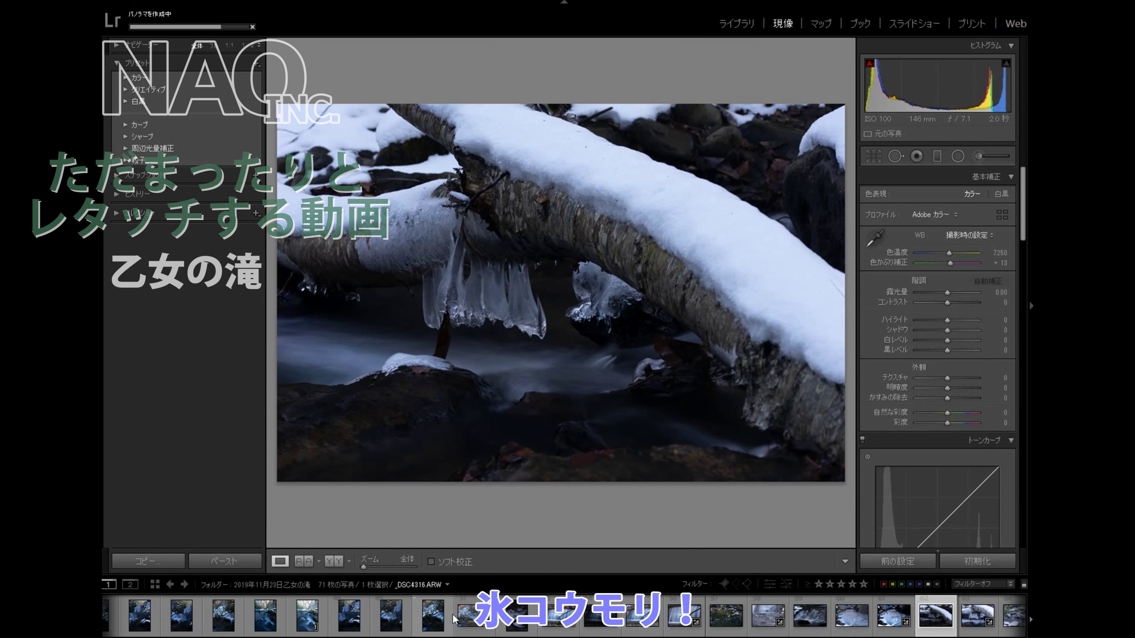
click(304, 626)
scroll(308, 626, left, 10)
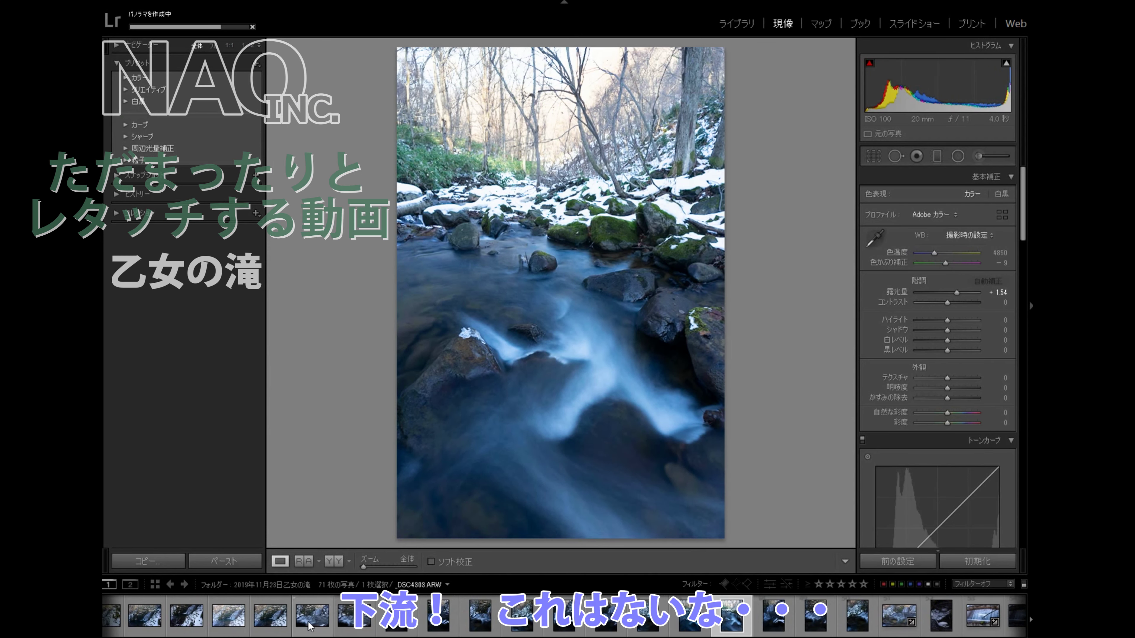
scroll(310, 623, left, 5)
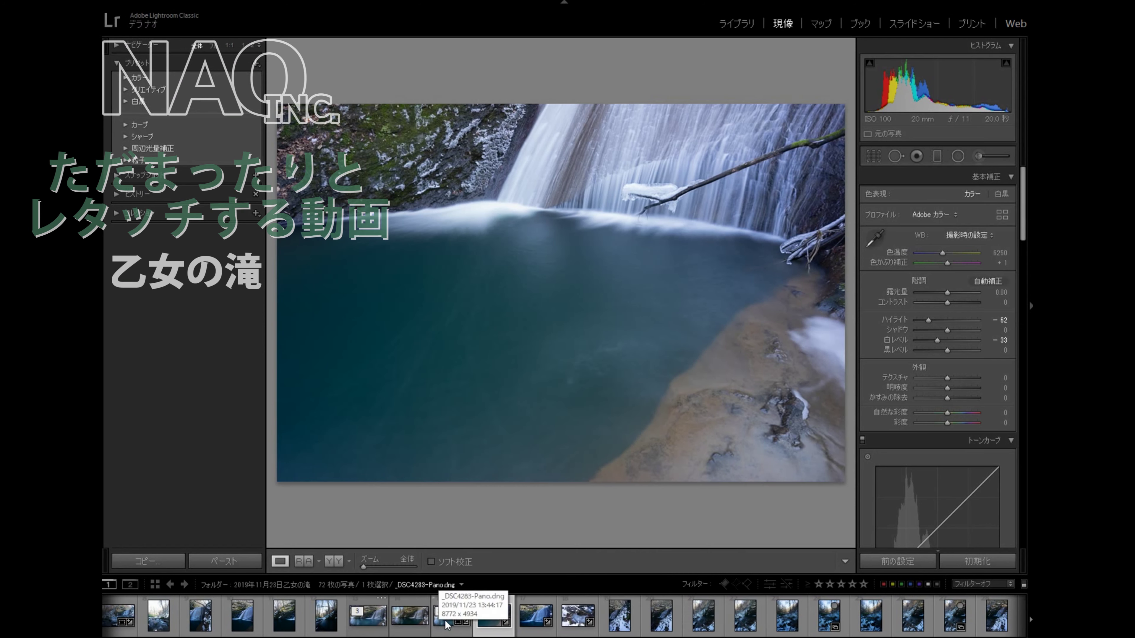
Open the earlier edited waterfall panorama and examine how it was cropped
scroll(451, 624, up, 3)
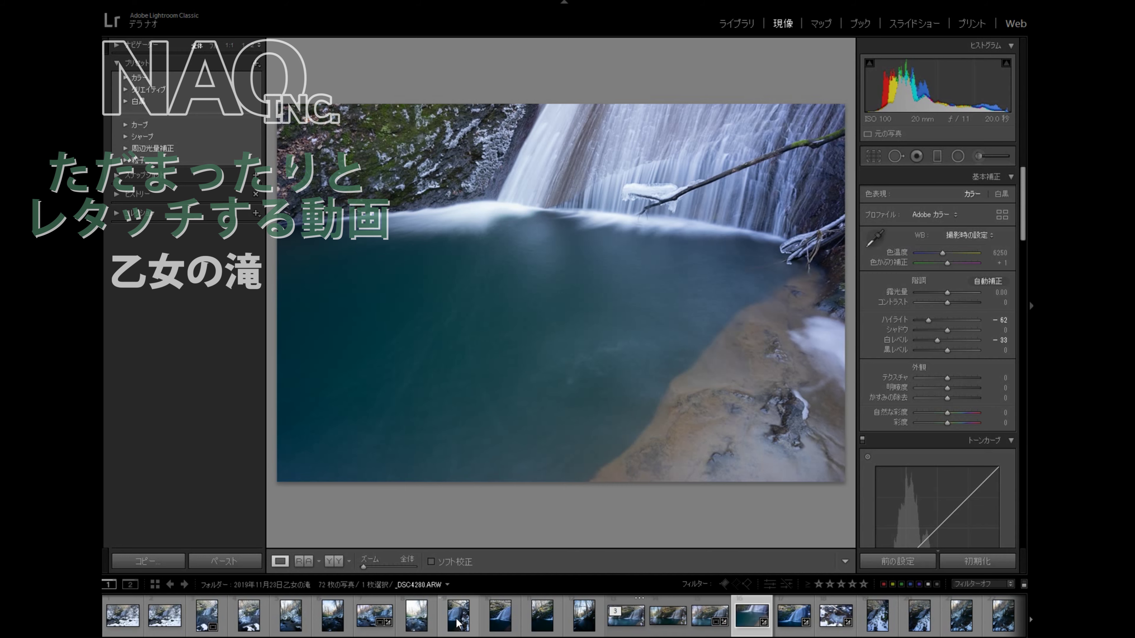
click(377, 617)
key(r)
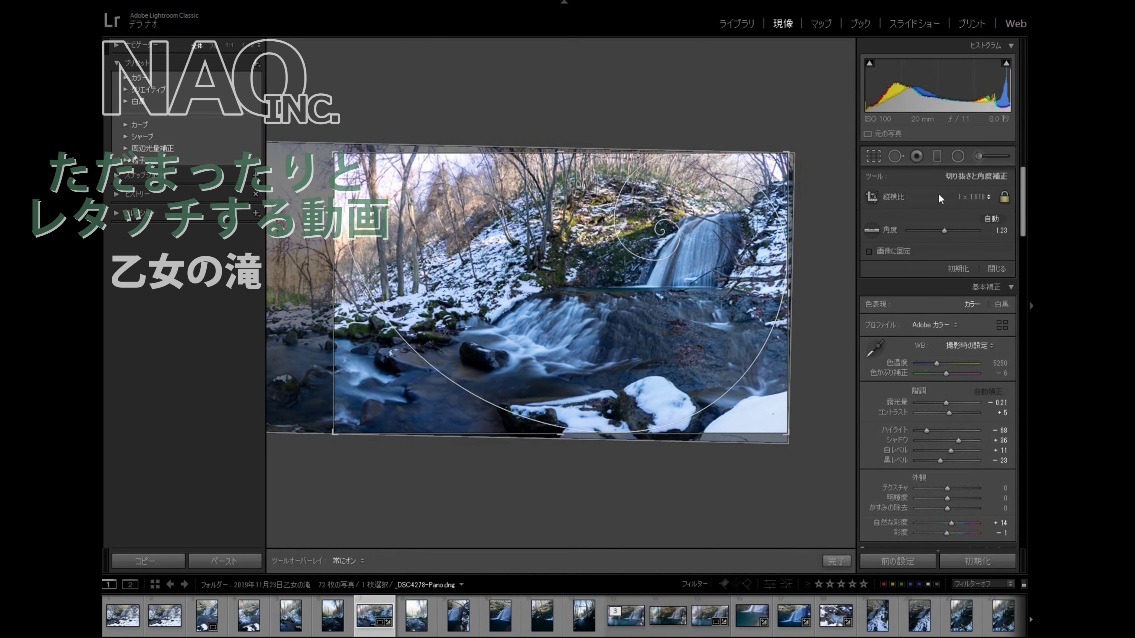
click(868, 157)
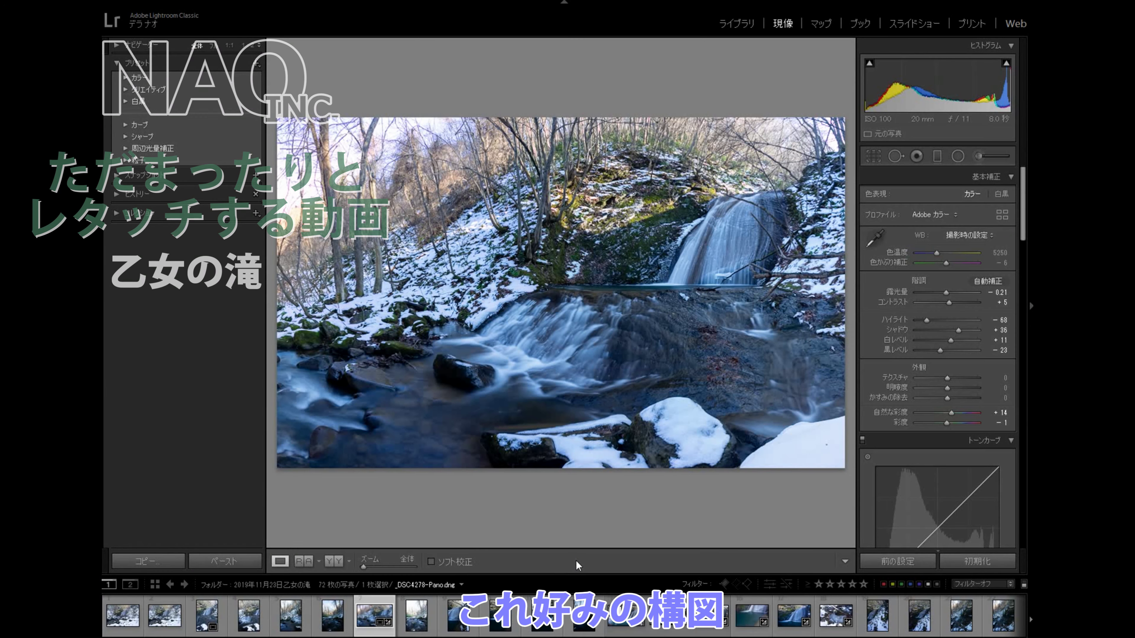
Open the newly merged panorama and straighten it by about 3° in the crop tool with the grid overlay as a guide
scroll(760, 616, down, 10)
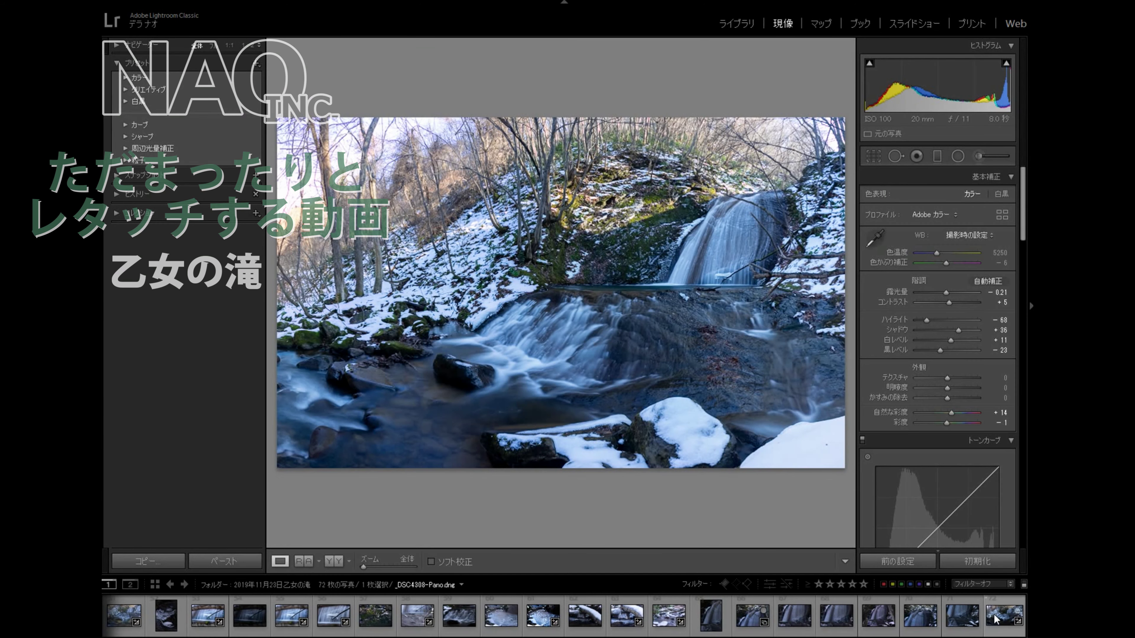
click(994, 619)
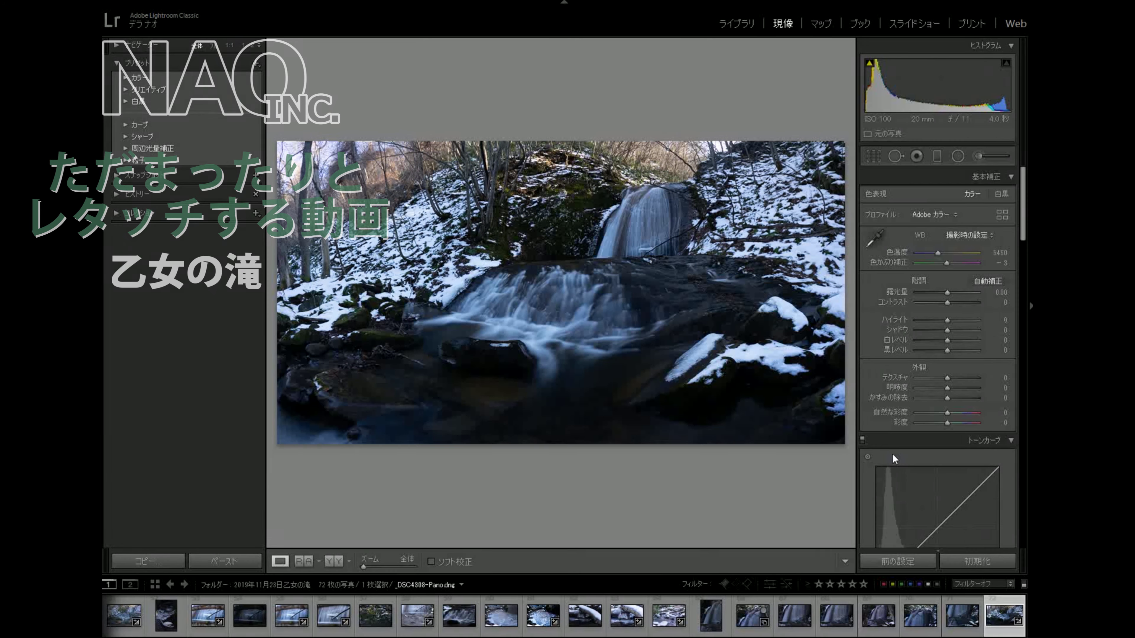
click(872, 156)
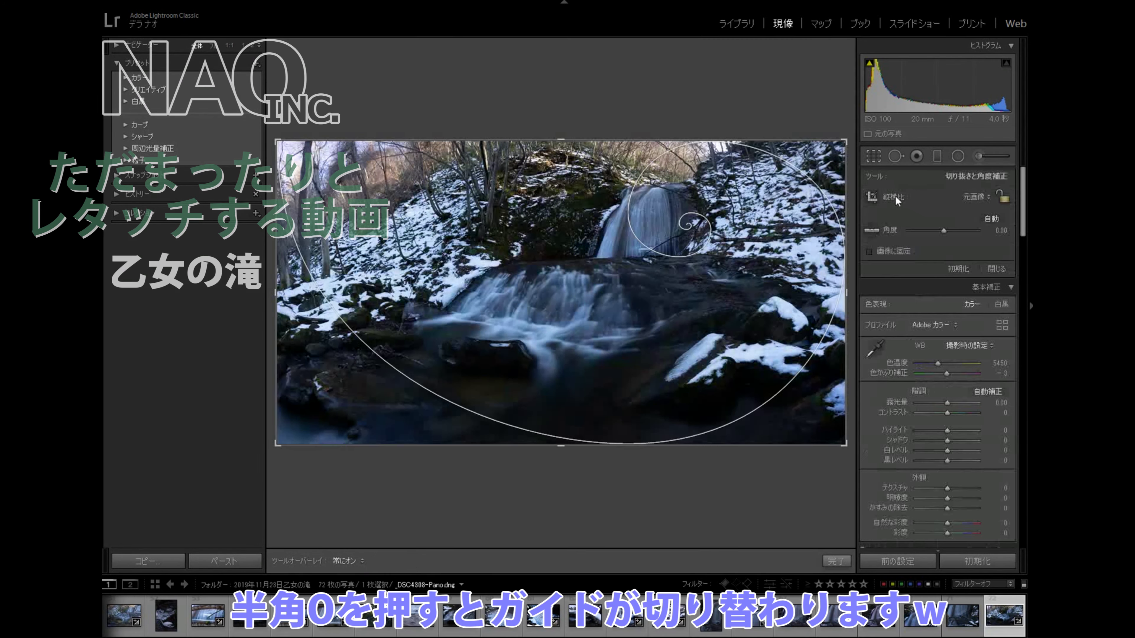
key(o)
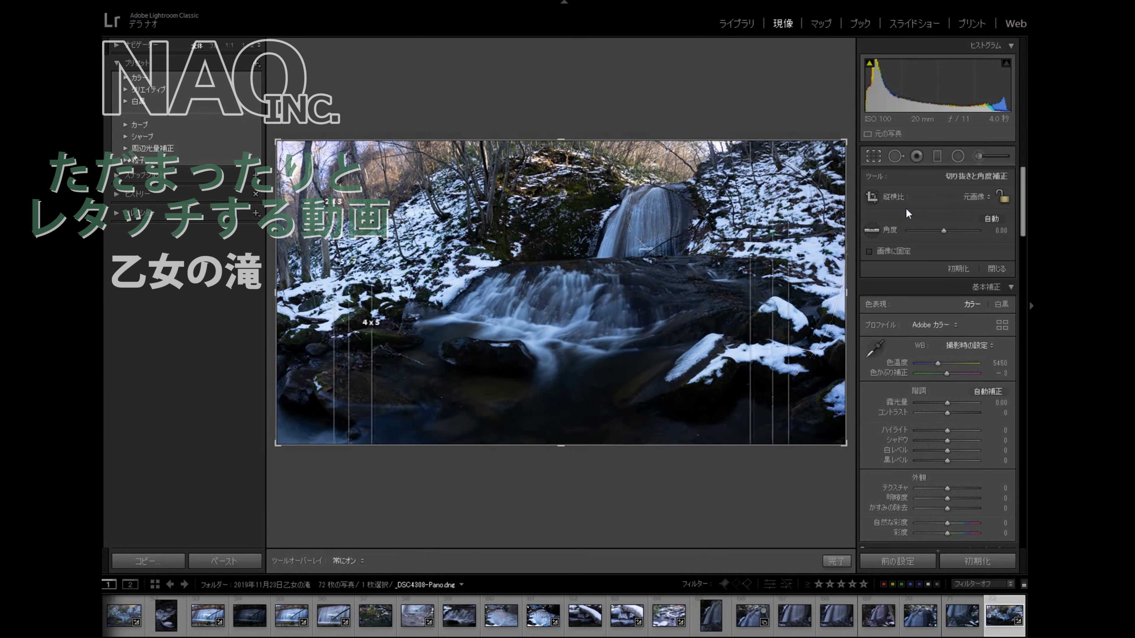
key(o)
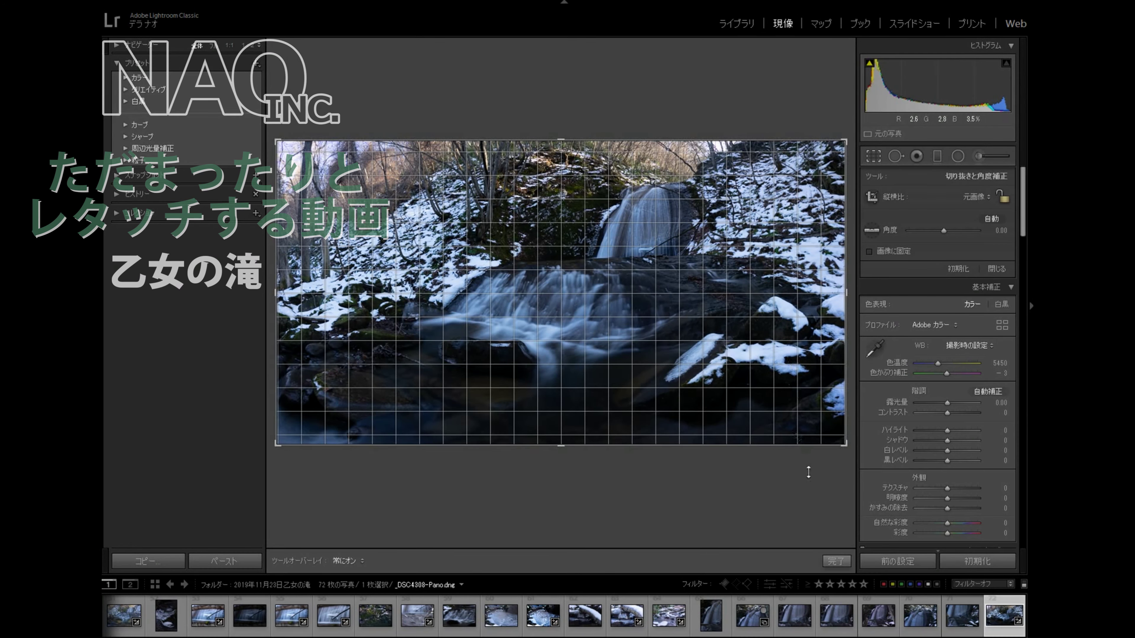
drag(849, 475, 847, 495)
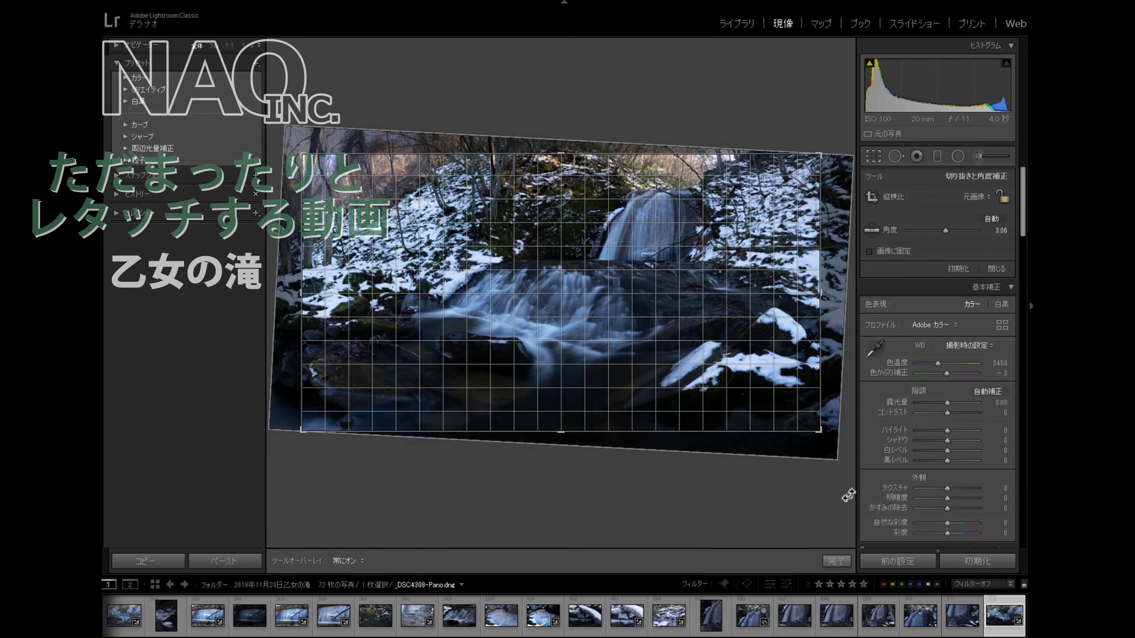
click(833, 561)
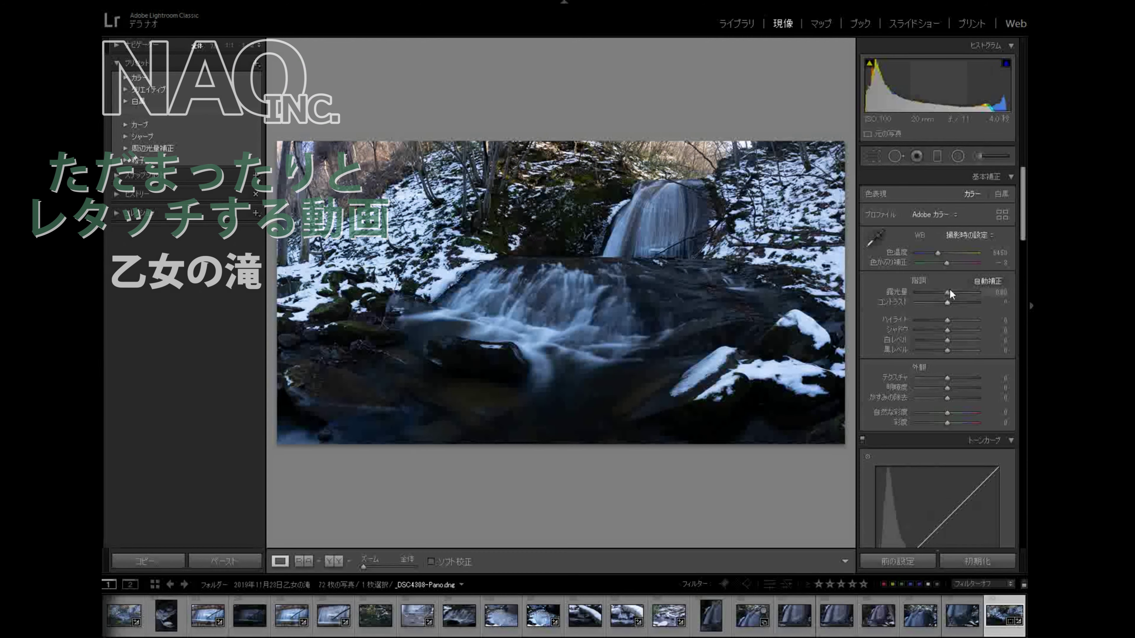
Set the panorama's exposure to +0.96, colour temperature to 5846, contrast to −23, highlights to −27 and whites to −29
drag(950, 290, 952, 296)
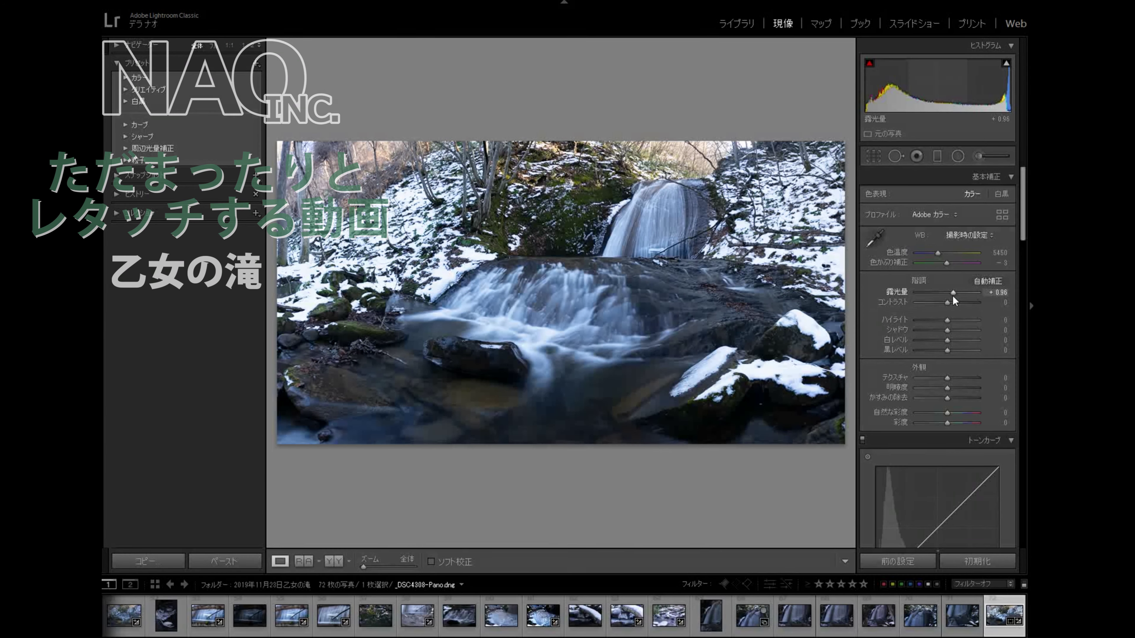
drag(938, 256, 940, 255)
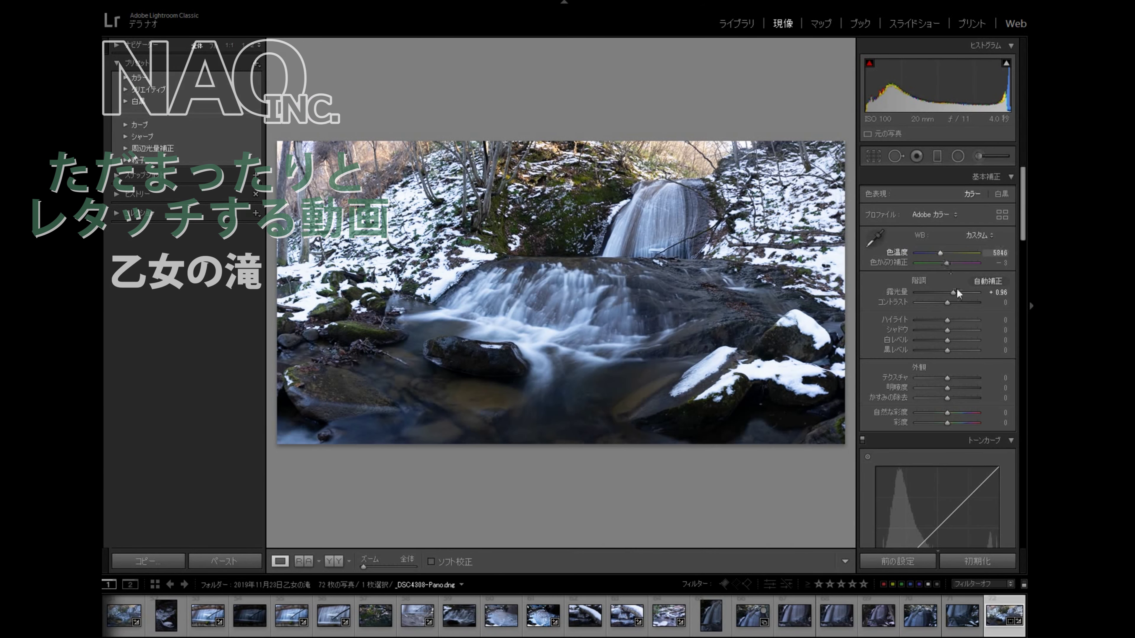
drag(946, 321, 935, 344)
drag(945, 304, 939, 307)
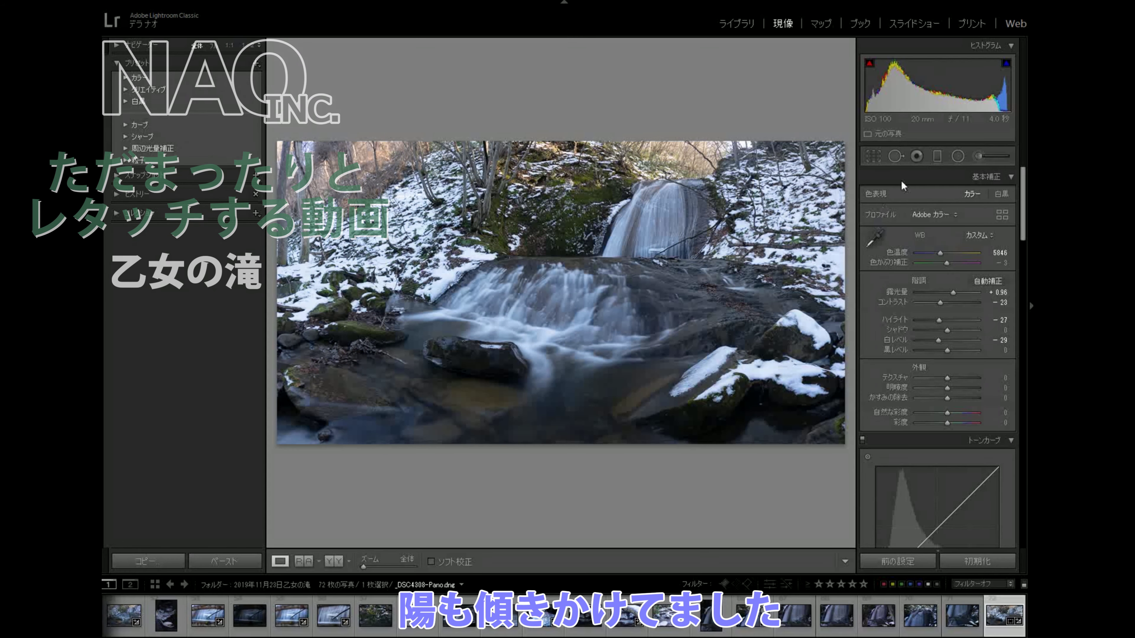
Add a wide elliptical radial filter centred on the pool below the lower cascade, covering the surrounding rocks
click(937, 155)
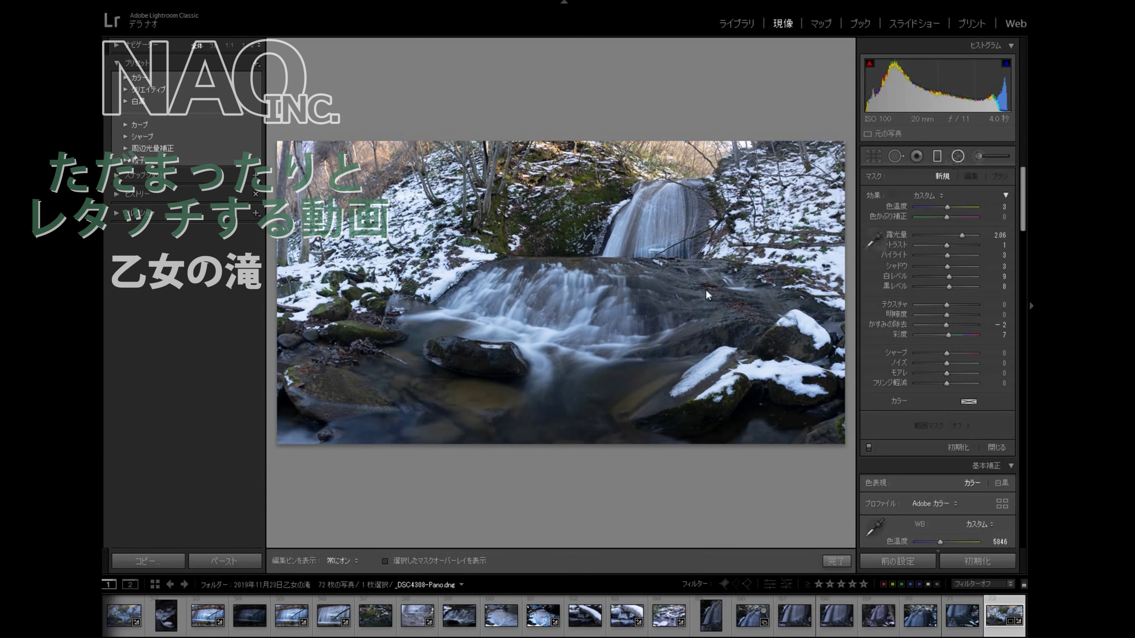
drag(618, 340, 401, 431)
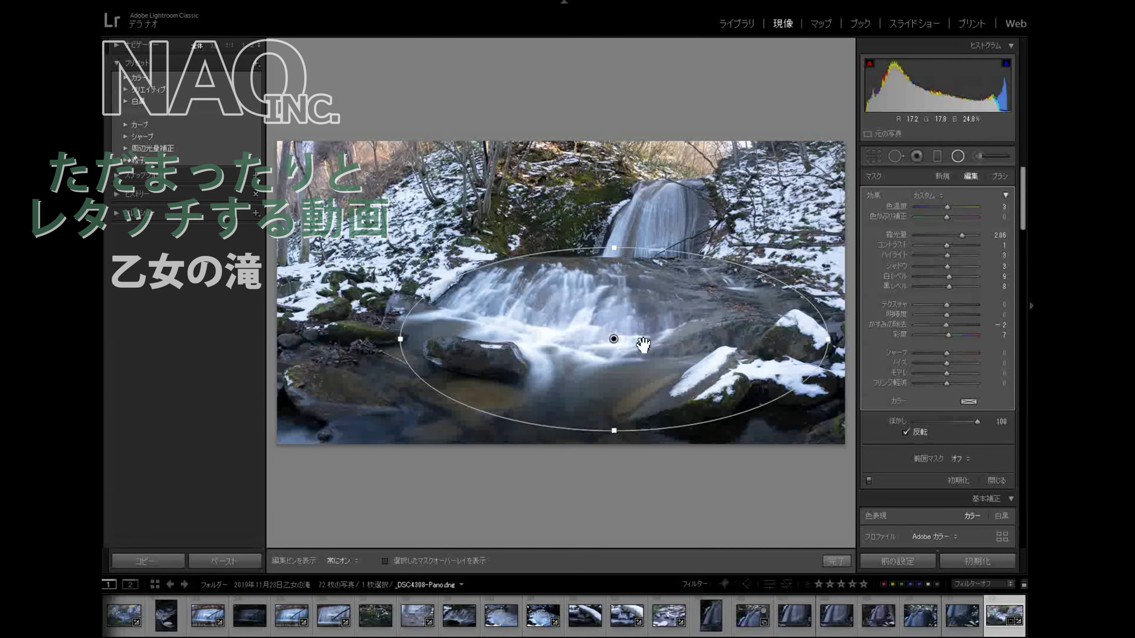
drag(616, 340, 536, 368)
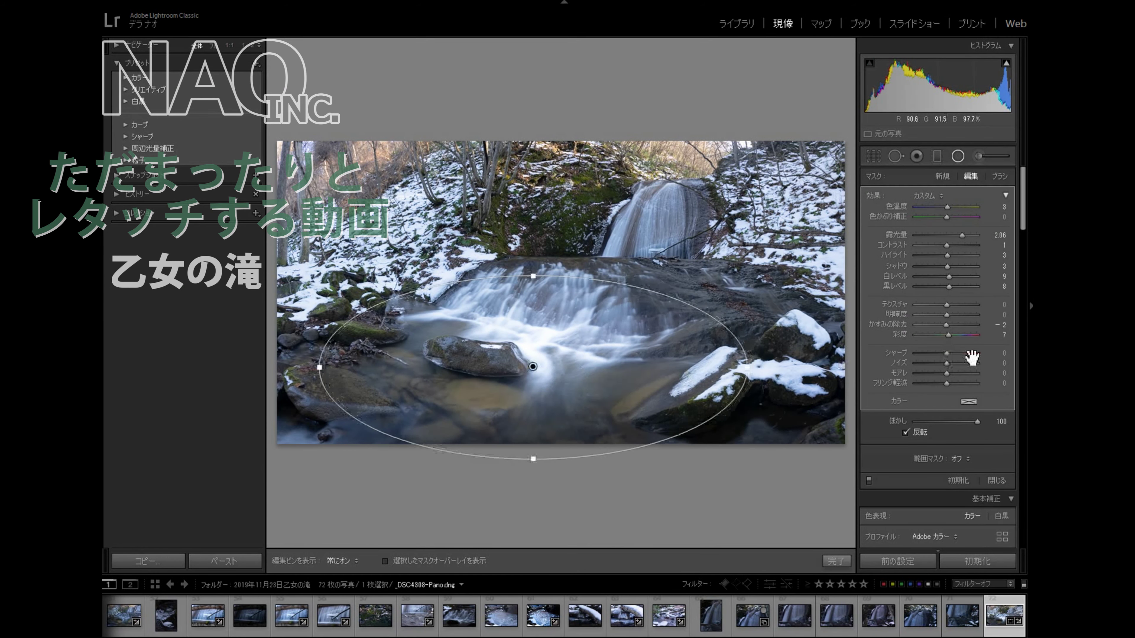
Set the radial filter's exposure to 0.58, contrast to 50, highlights to −46, shadows to 57, whites to −46 and clarity to 65
click(967, 315)
click(962, 245)
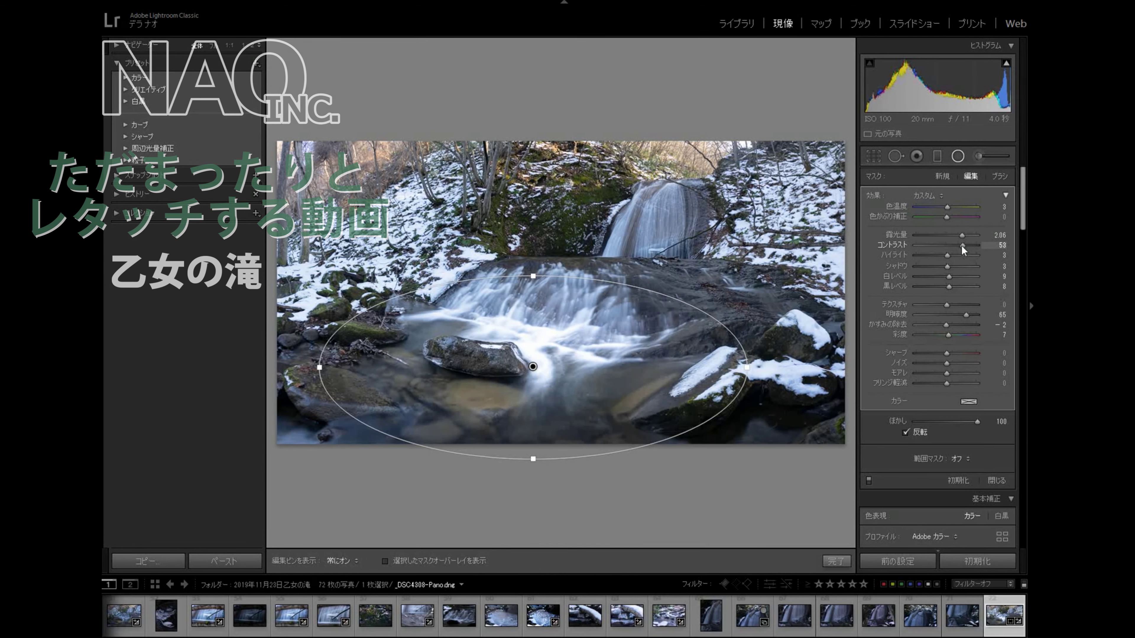
click(932, 256)
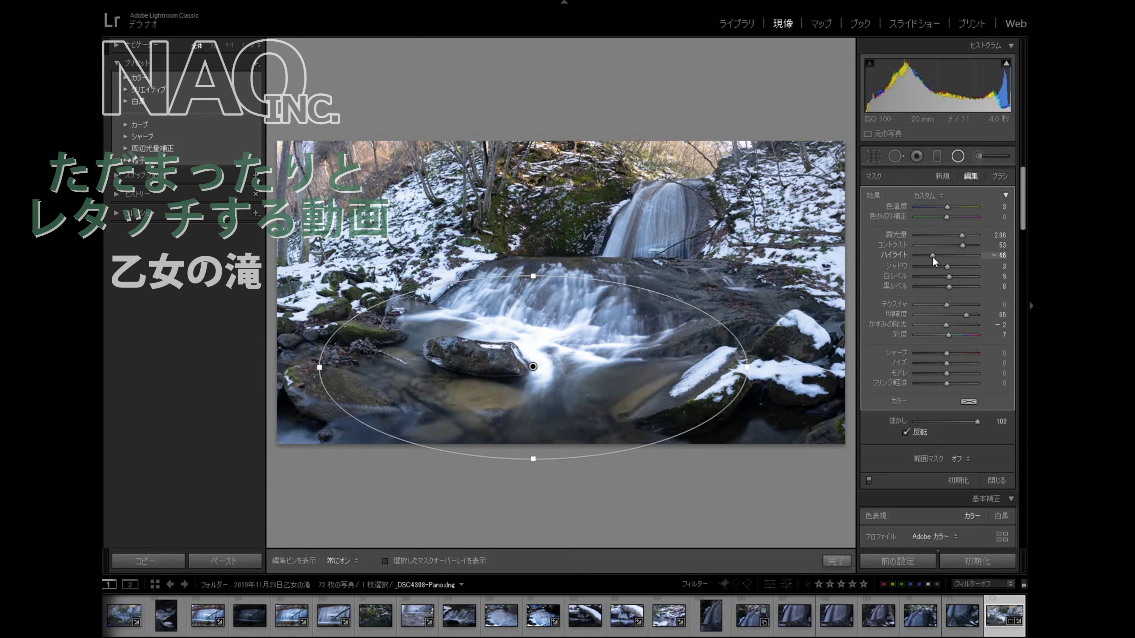
click(933, 277)
click(945, 235)
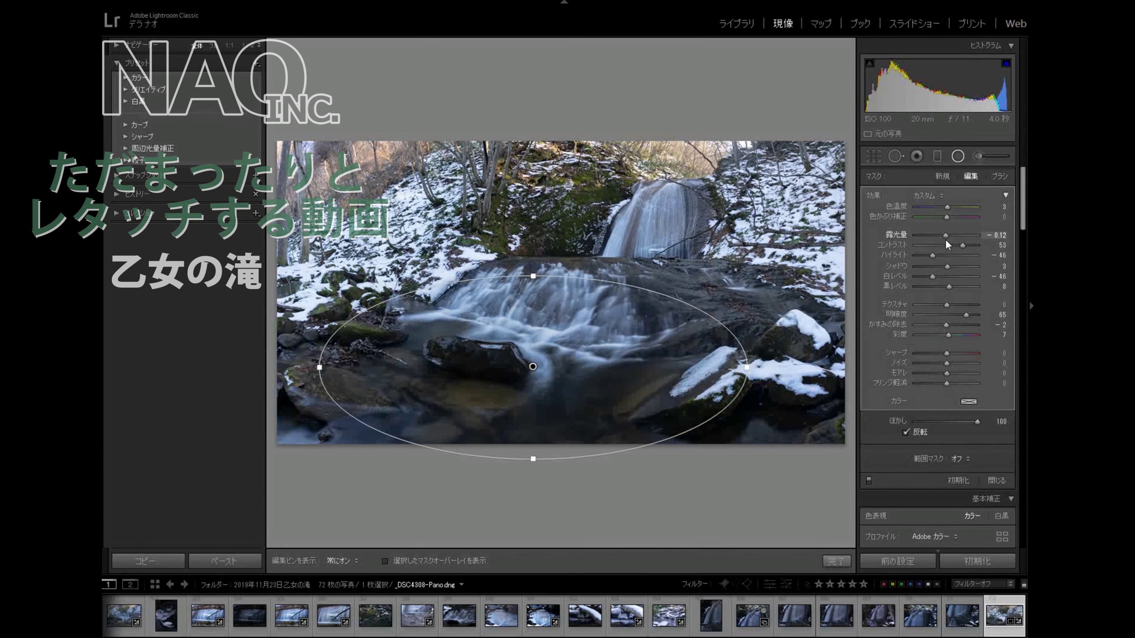
click(951, 236)
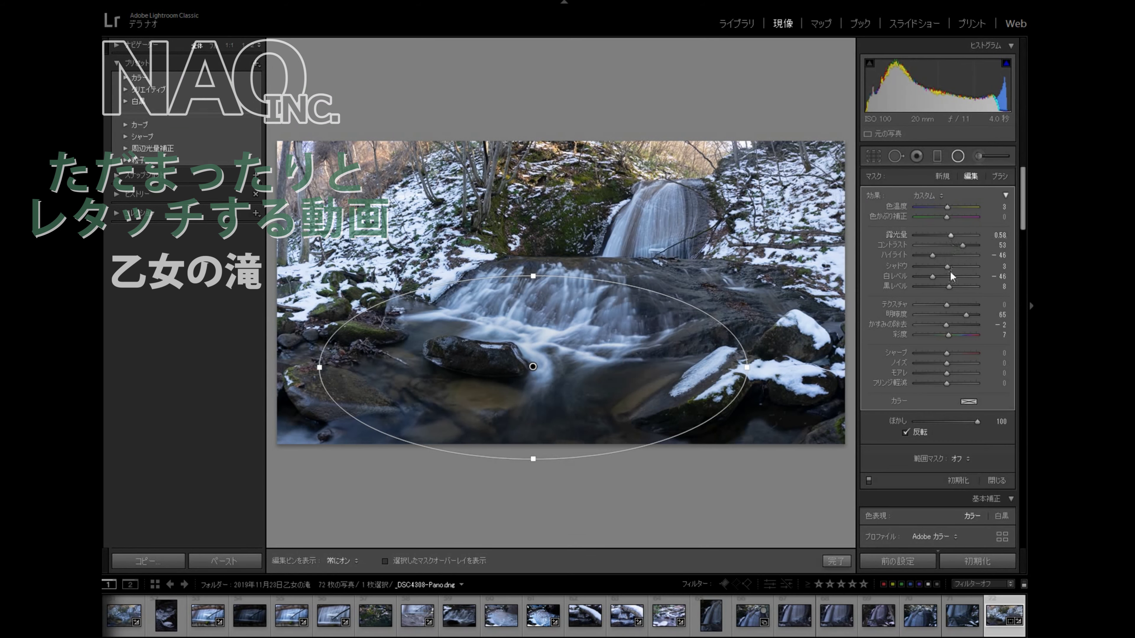
drag(947, 266, 963, 266)
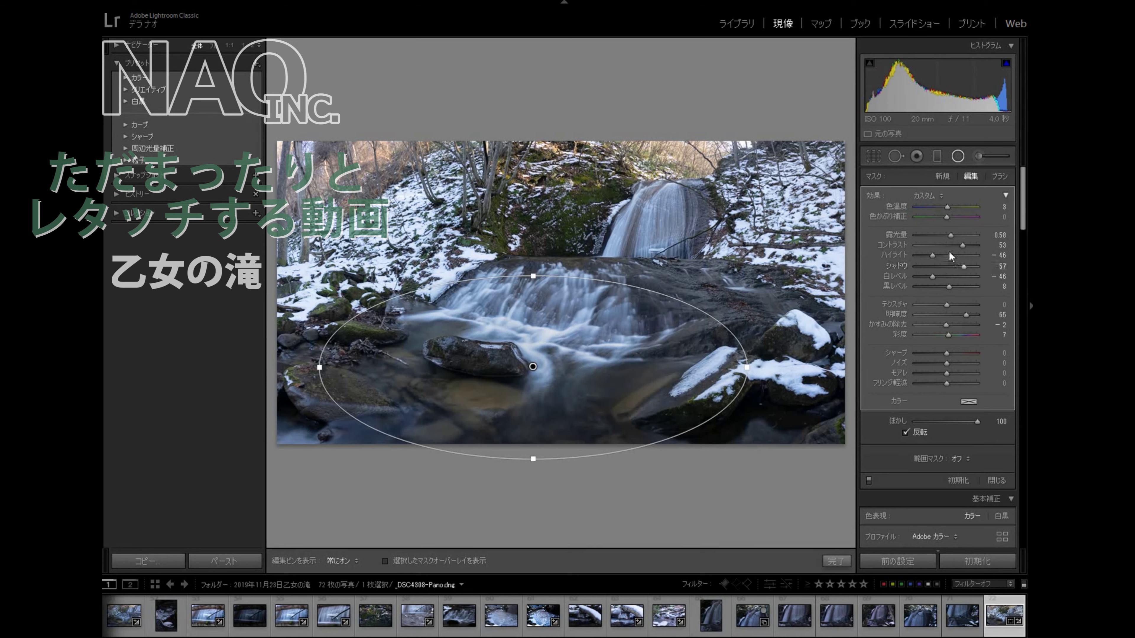
Set the pool radial filter's blacks to 38 and exposure to 0.58, trying a darker exposure of −0.43 on the way, and close the filter
click(943, 236)
click(943, 235)
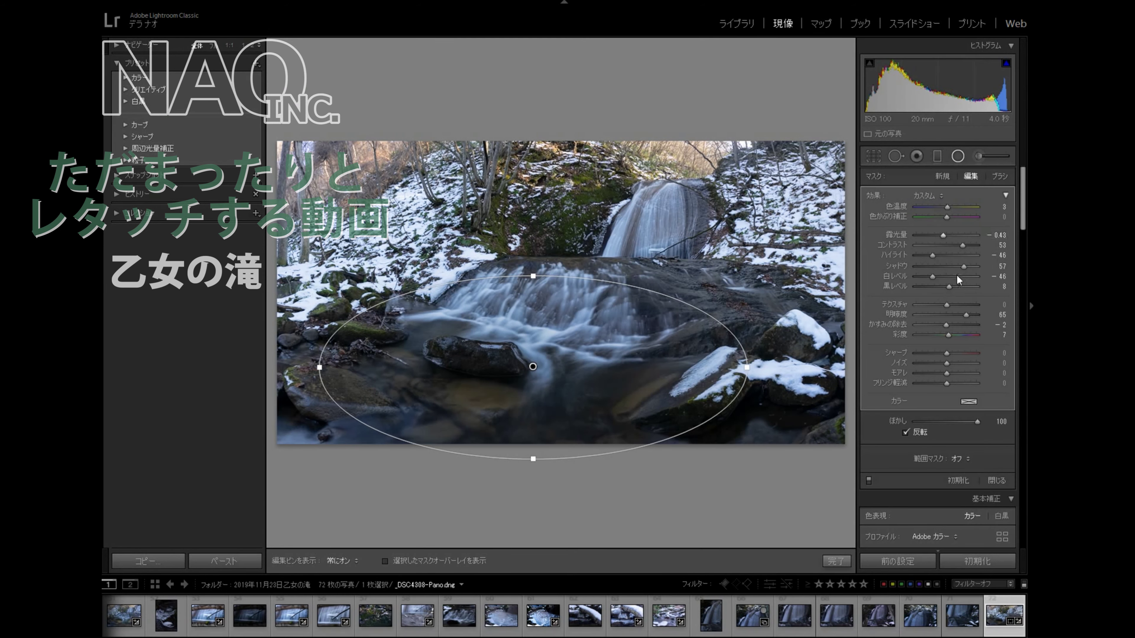
click(957, 286)
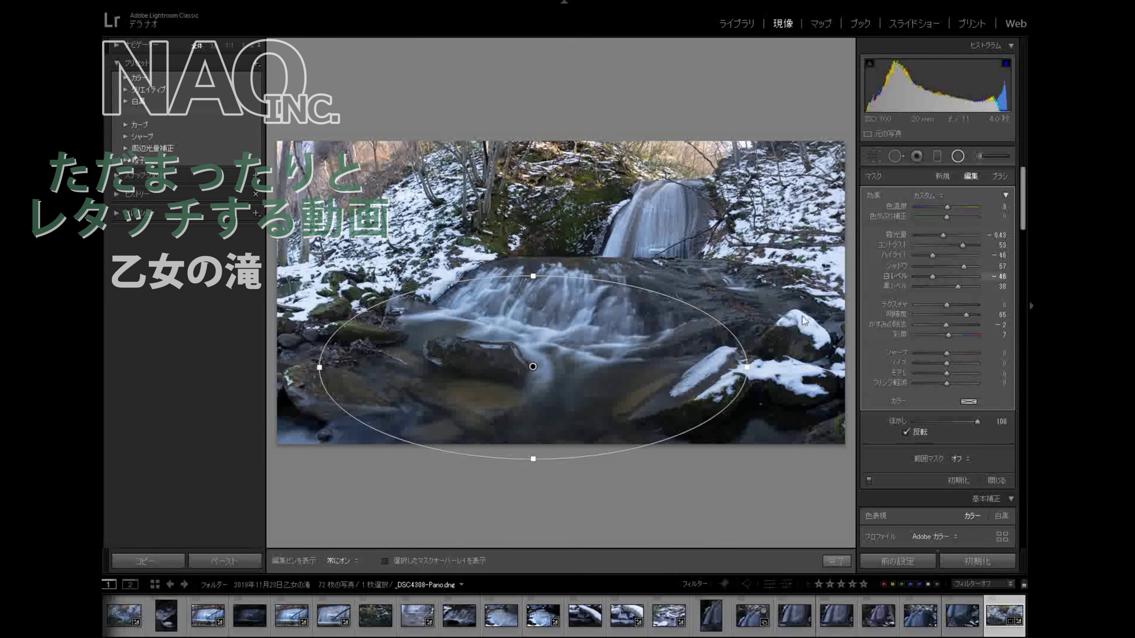
double_click(944, 235)
drag(949, 239, 952, 237)
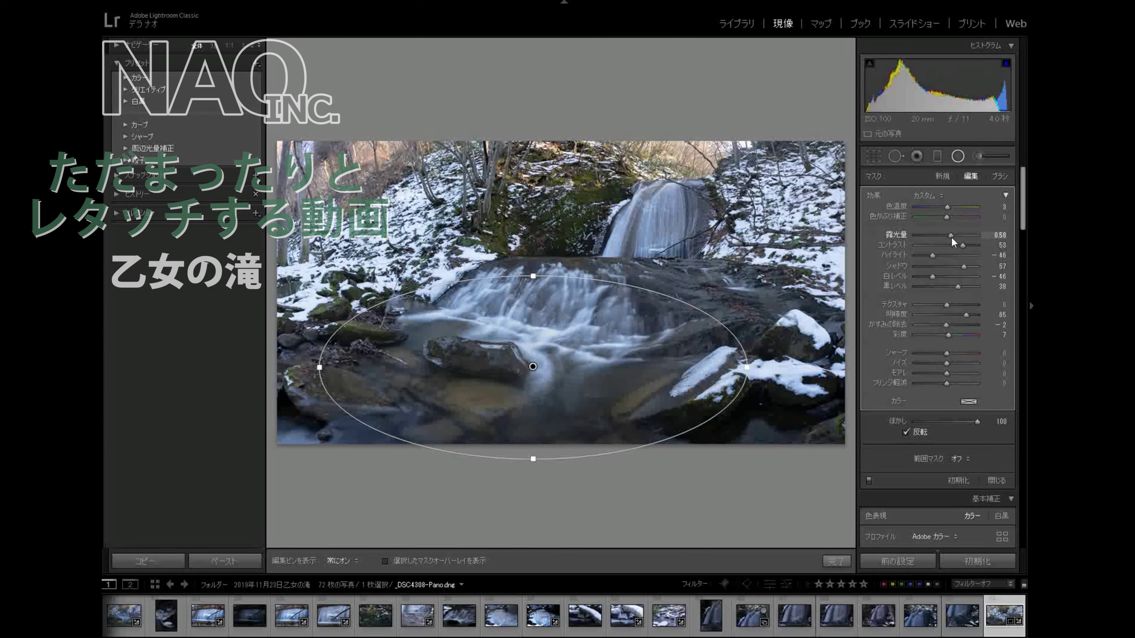
click(836, 561)
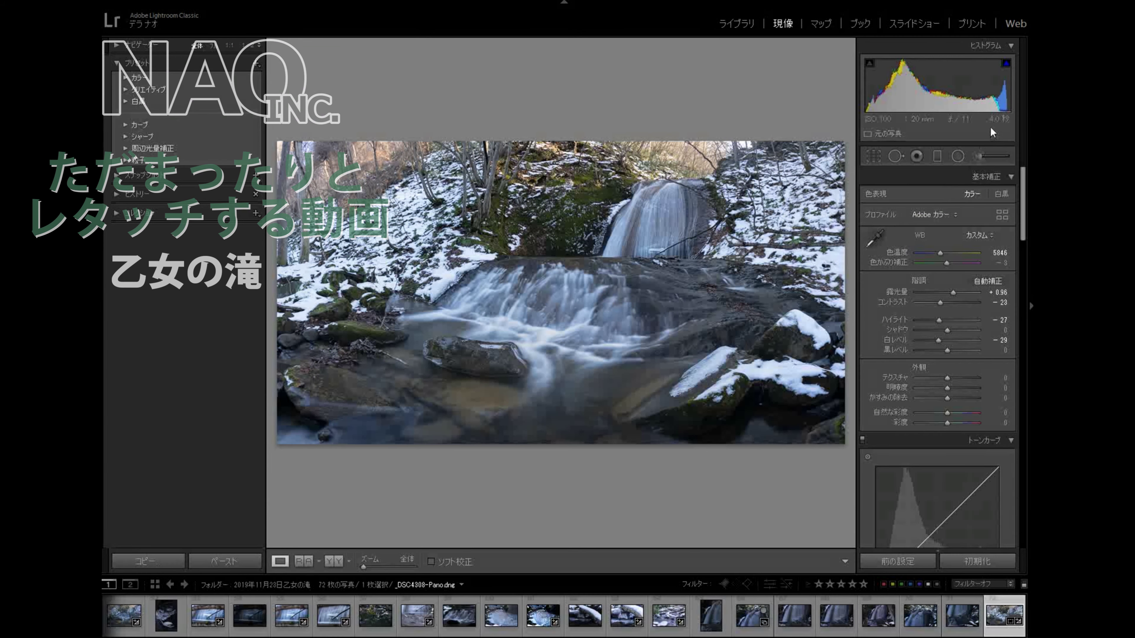
Add an elliptical radial filter over the upper waterfall with exposure −0.35, contrast 30, highlights −20, whites −15 and clarity 36
click(956, 157)
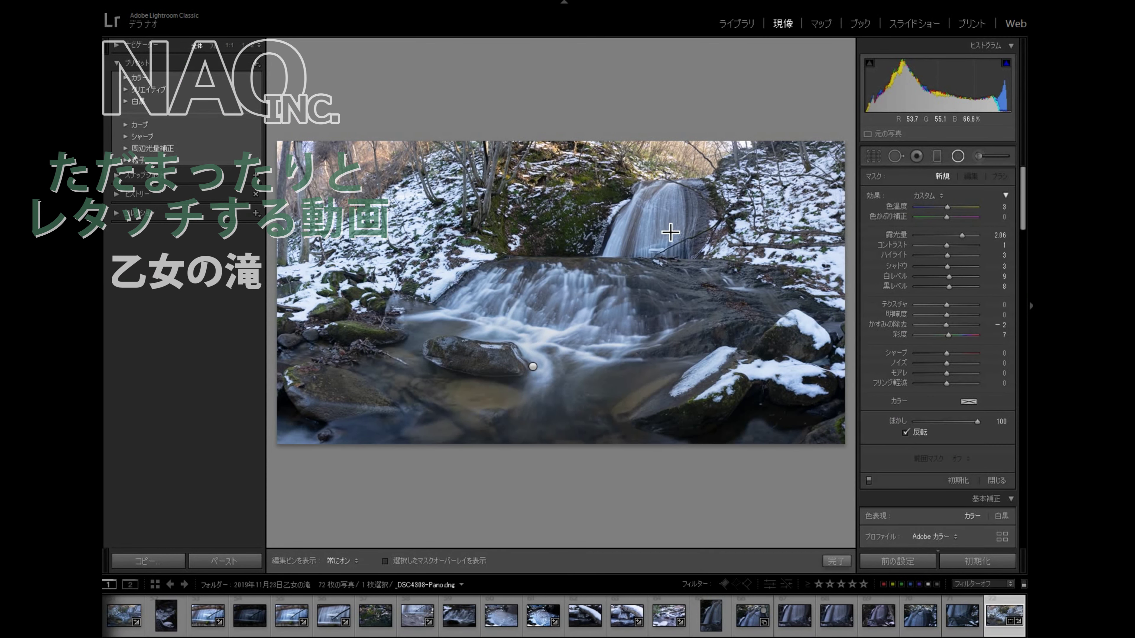
drag(606, 263, 534, 306)
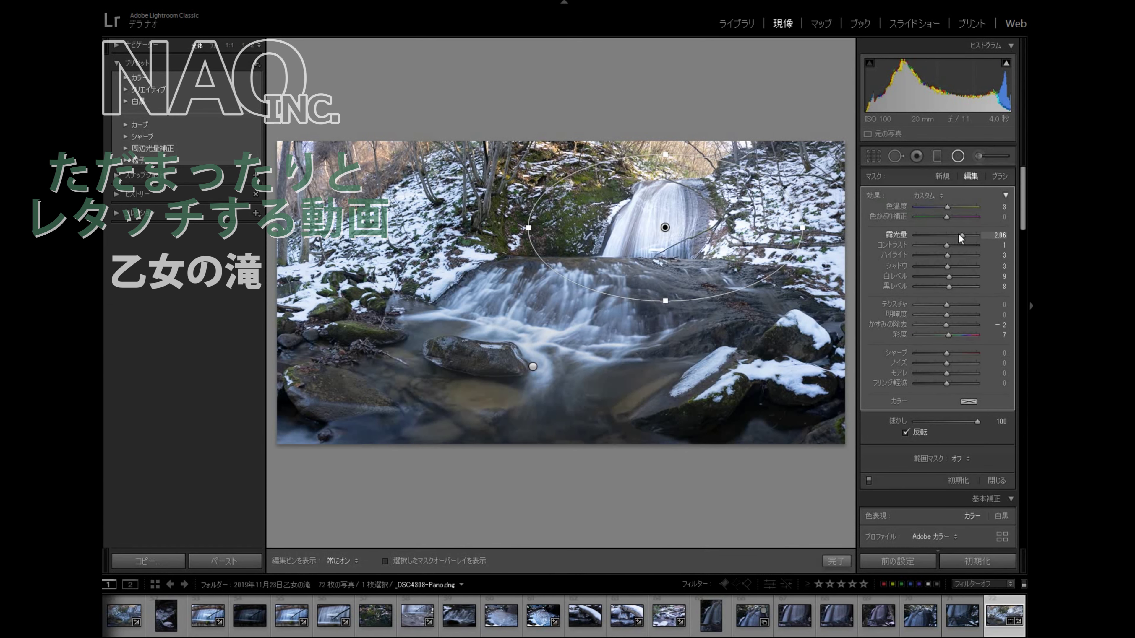
drag(959, 234, 940, 237)
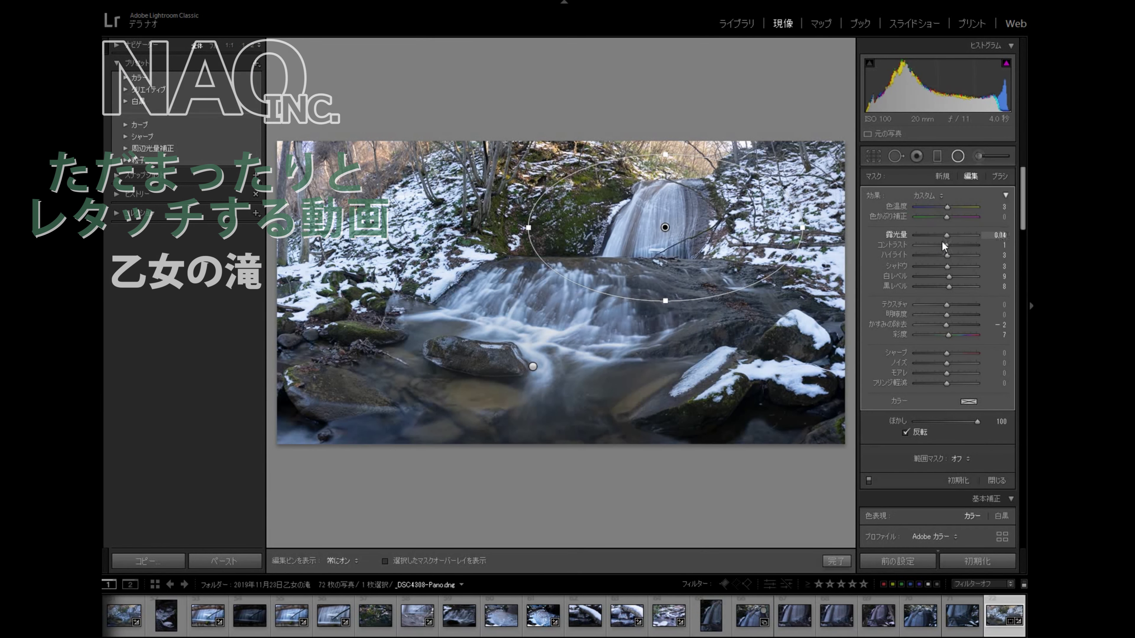
drag(945, 245, 955, 244)
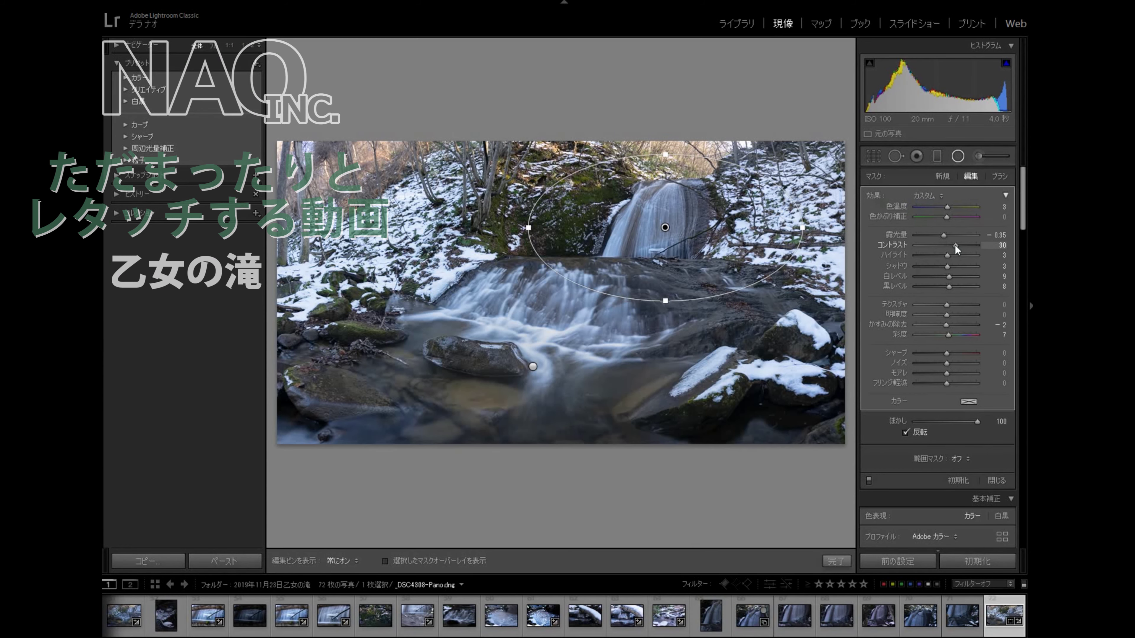
drag(947, 315, 960, 318)
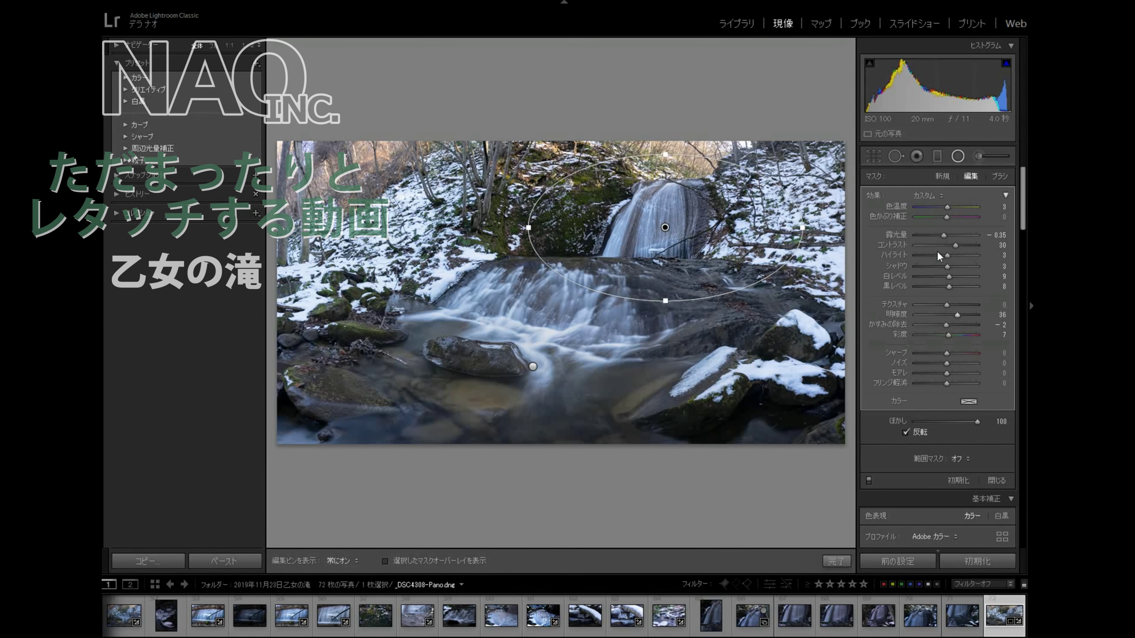
drag(938, 253, 940, 278)
click(837, 563)
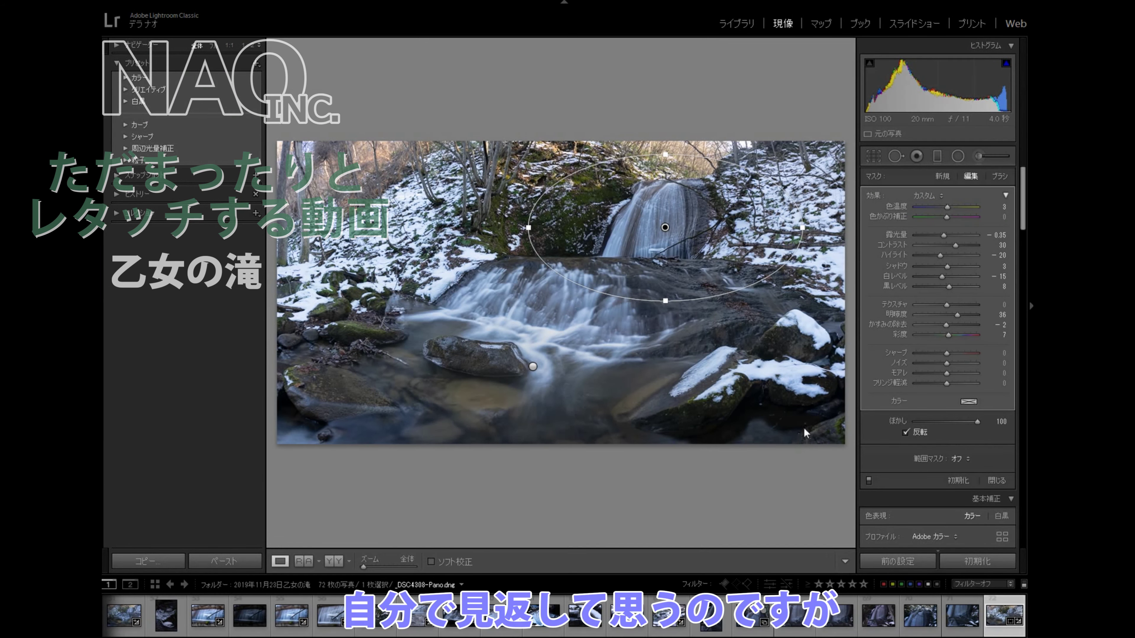
Add a flat elliptical radial filter over the sunlit trees at the photo's upper edge, with colour temperature 15 and exposure 0.35
click(957, 156)
drag(599, 139, 461, 185)
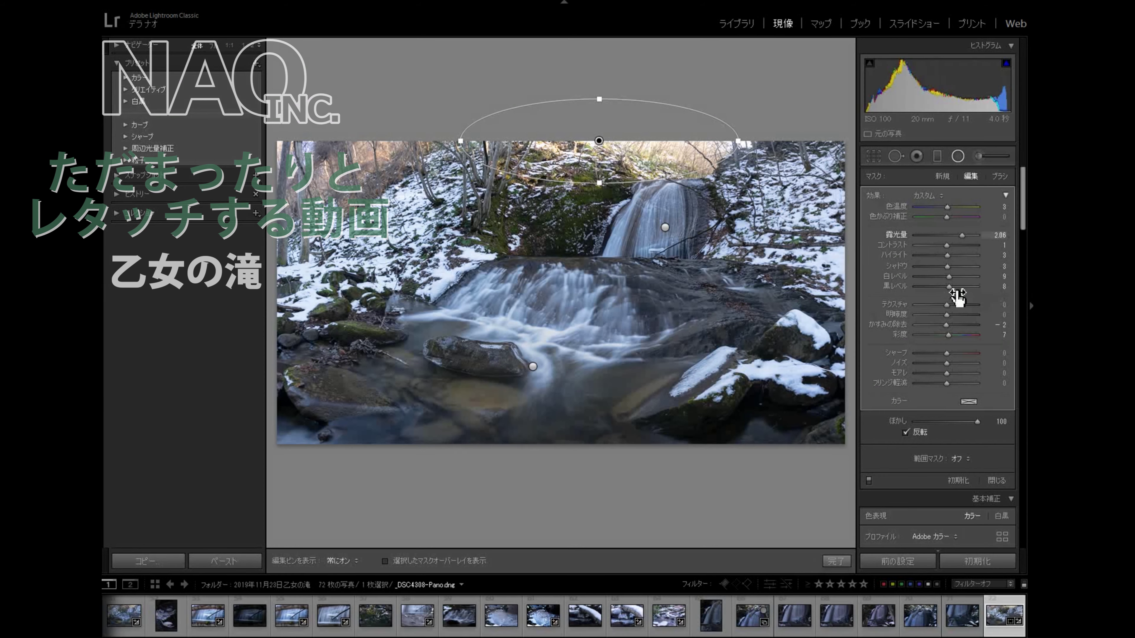
drag(962, 235, 949, 235)
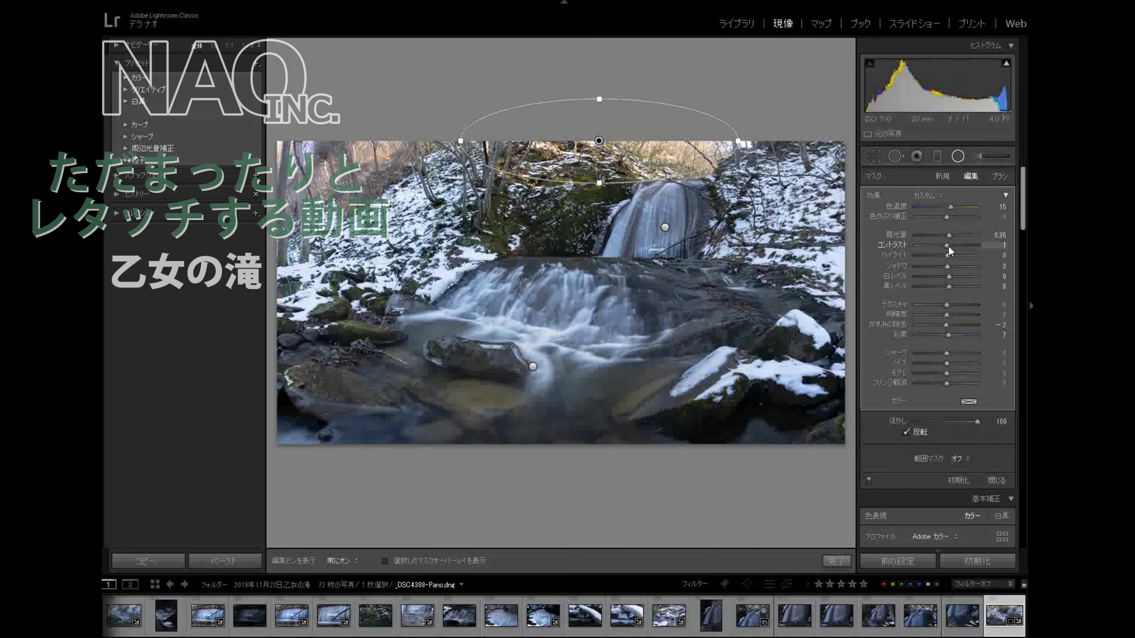
drag(949, 246, 949, 246)
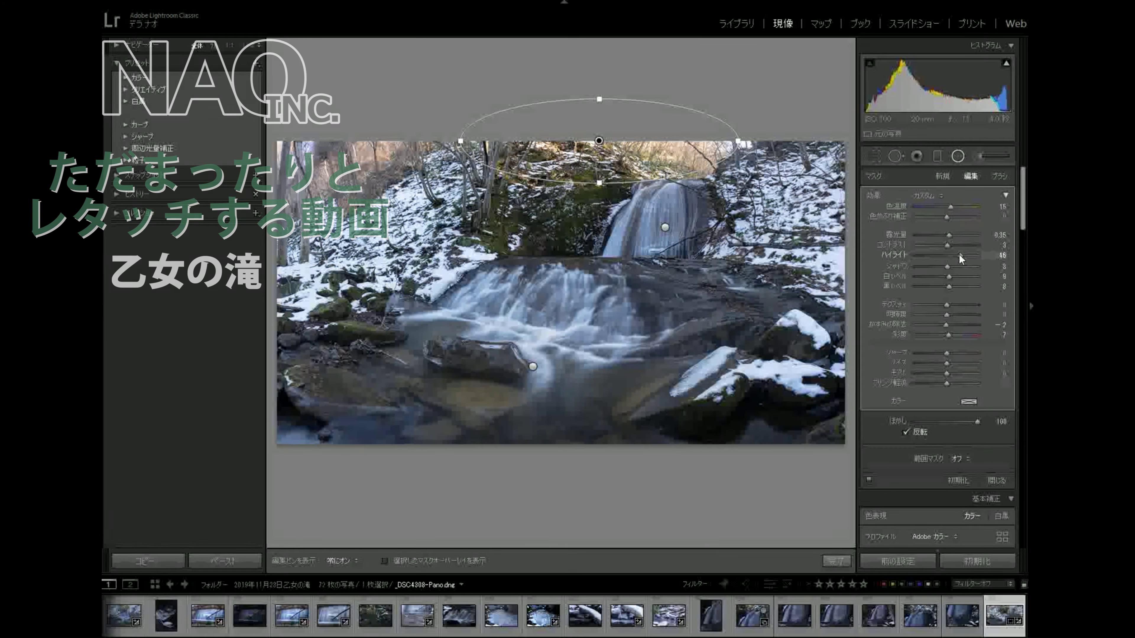
Set the tree radial filter's exposure to 0.43, highlights to −18, whites to −7 and clarity to 36, and close the filter
click(959, 255)
click(960, 234)
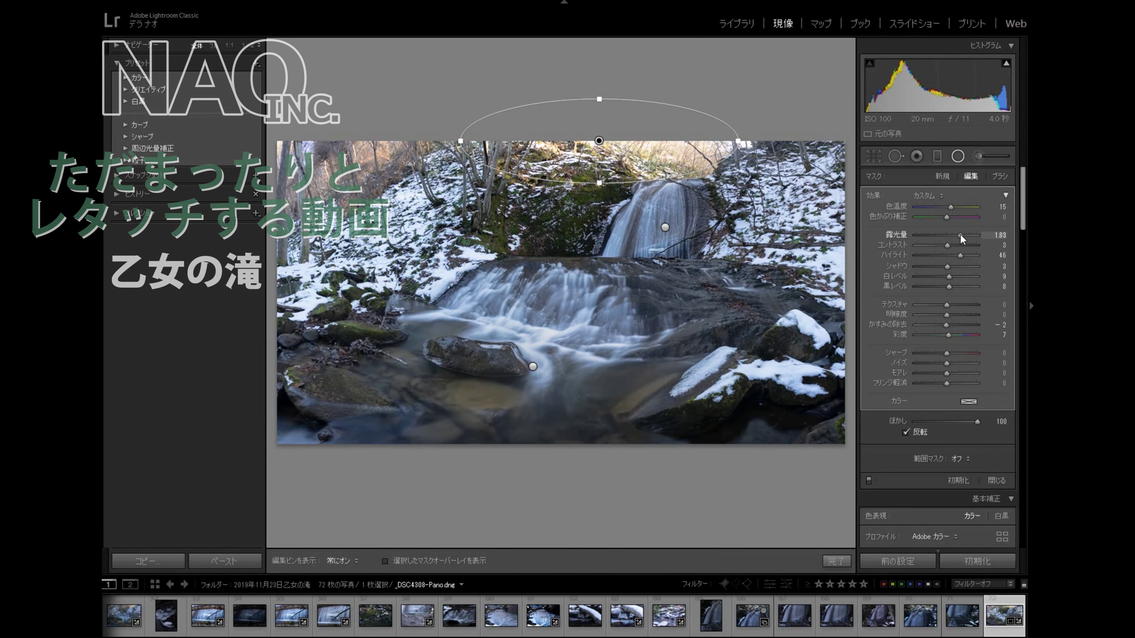
click(960, 233)
click(940, 254)
click(944, 276)
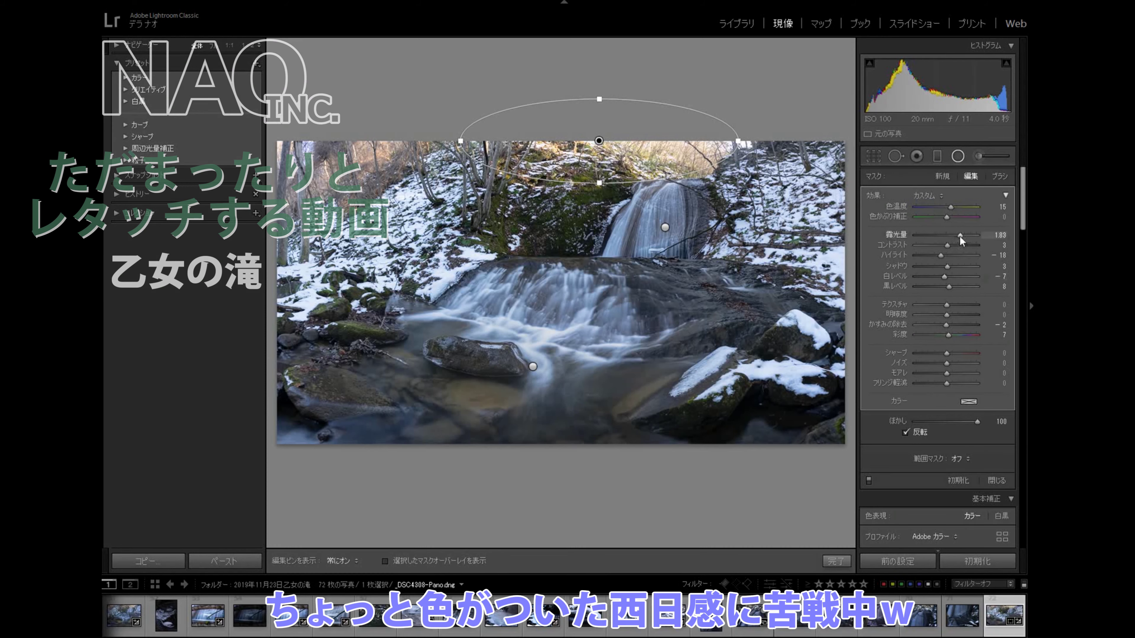
drag(960, 235, 948, 237)
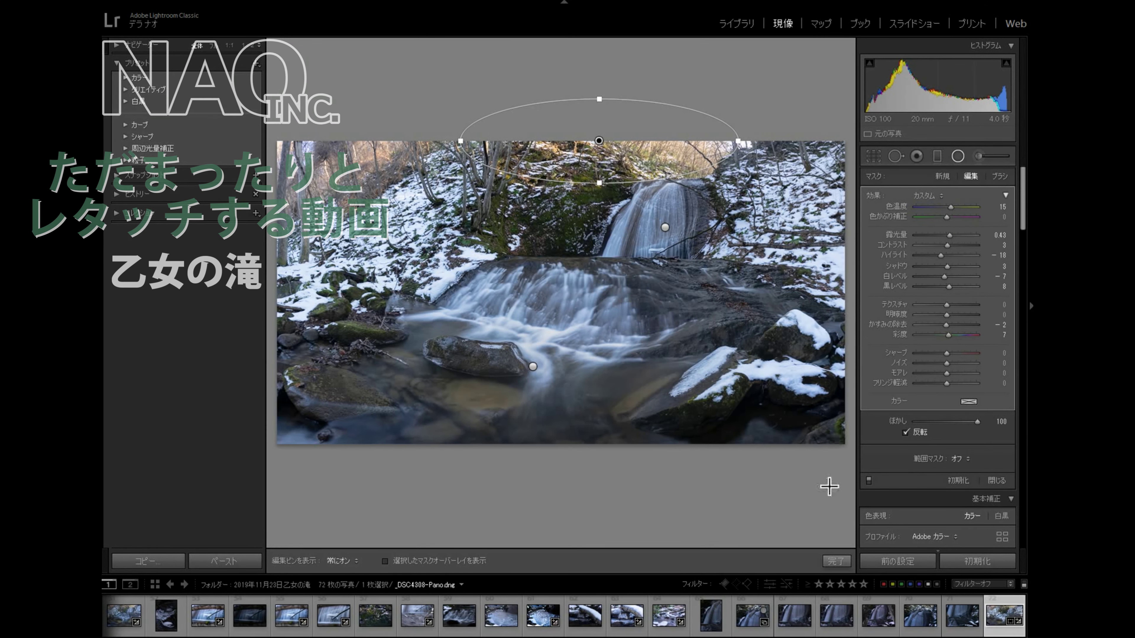
drag(946, 315, 958, 315)
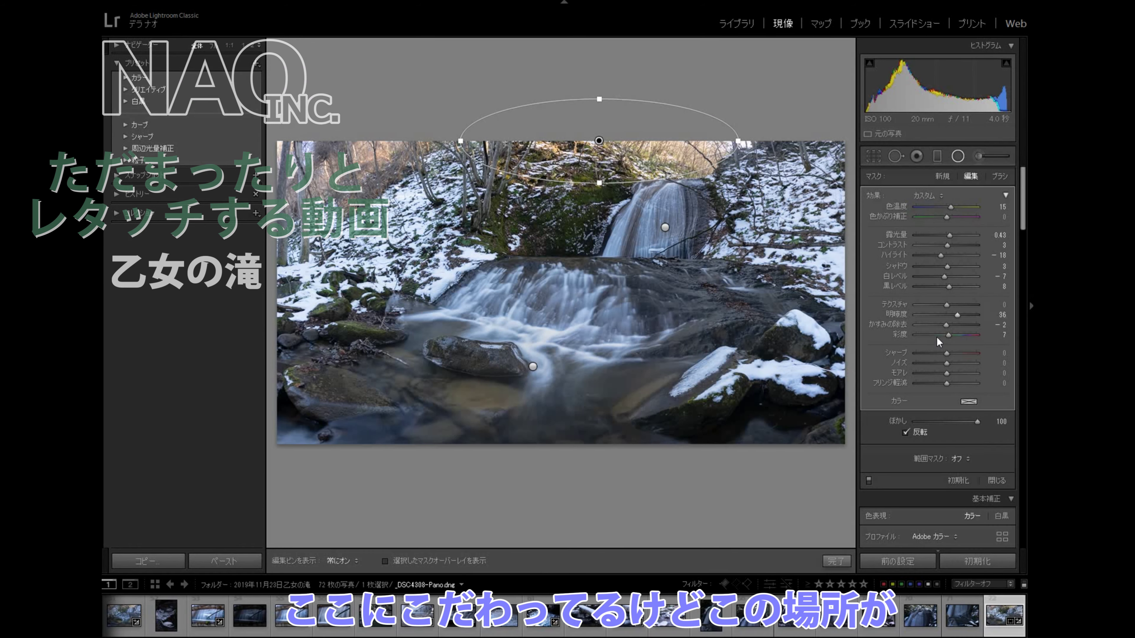
key(shift+m)
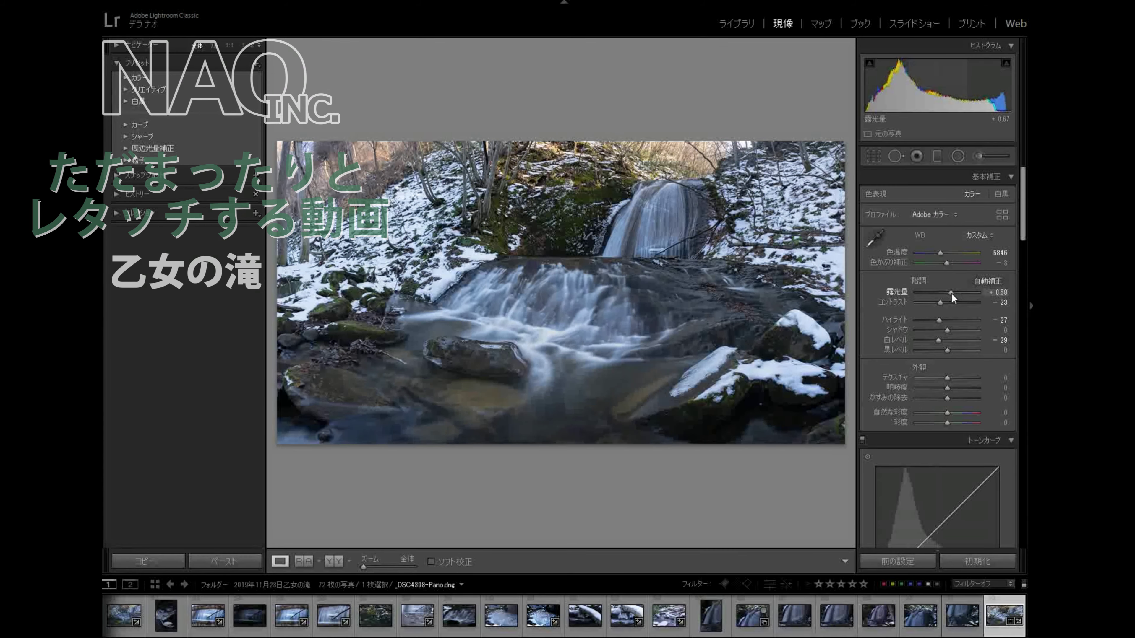
Lower the panorama's overall exposure to +0.87 and open it for editing in Adobe Photoshop 2020
drag(954, 296, 953, 298)
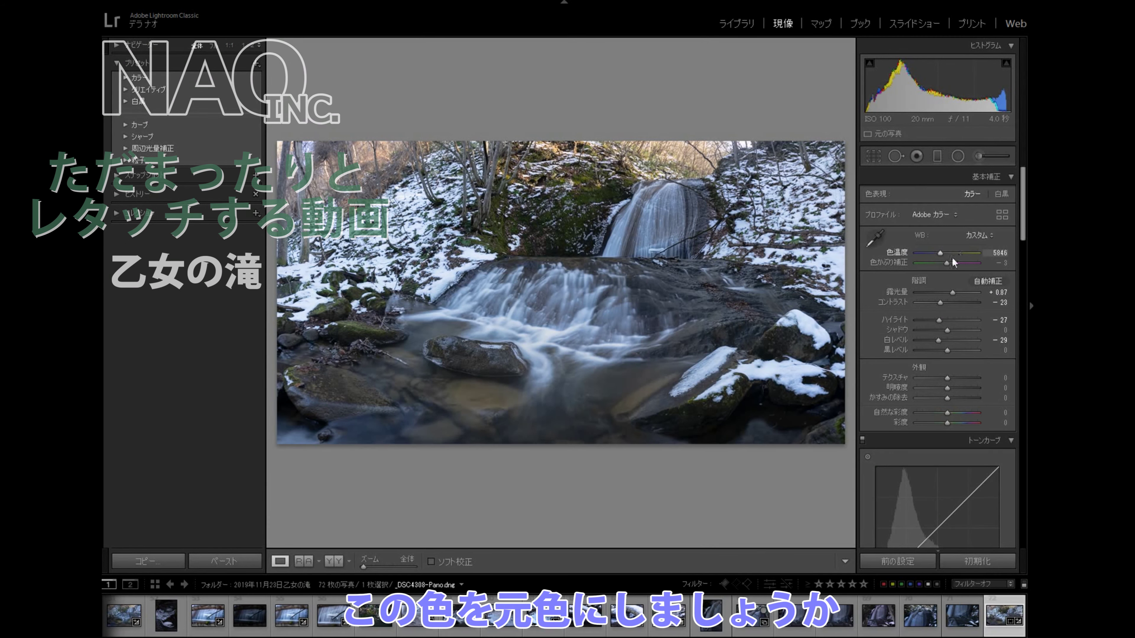
right_click(556, 368)
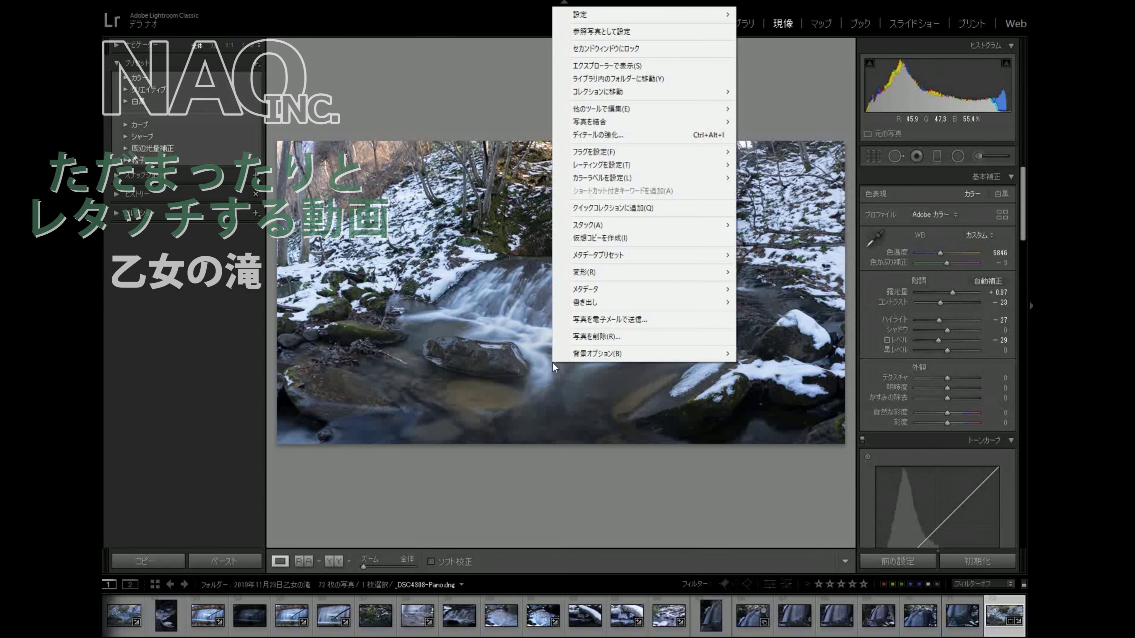
mouse_move(614, 112)
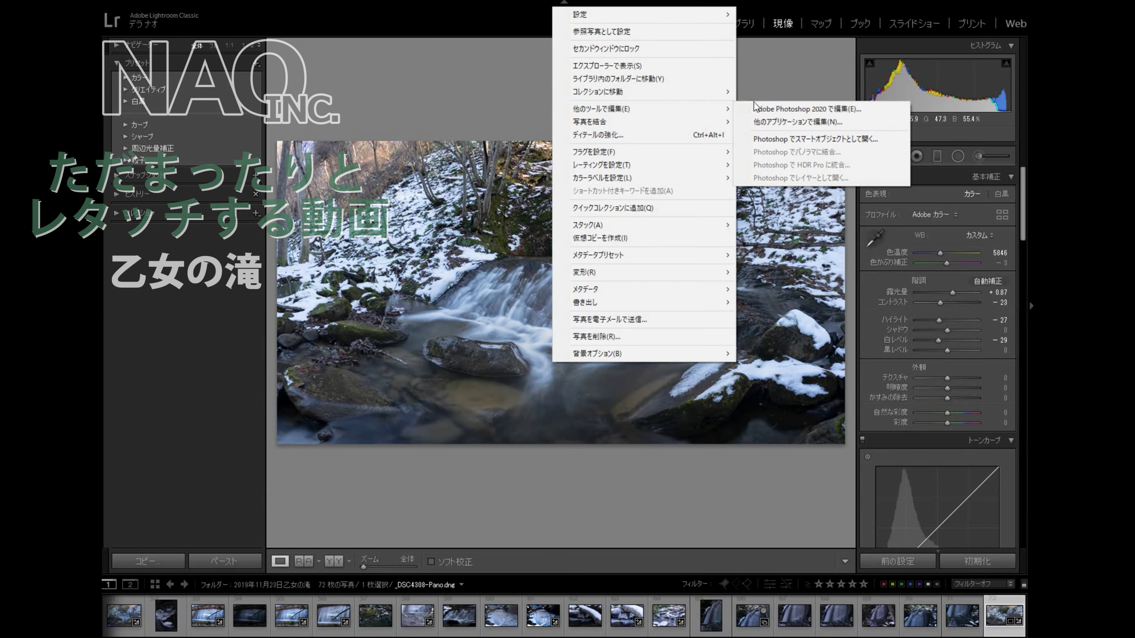
click(777, 109)
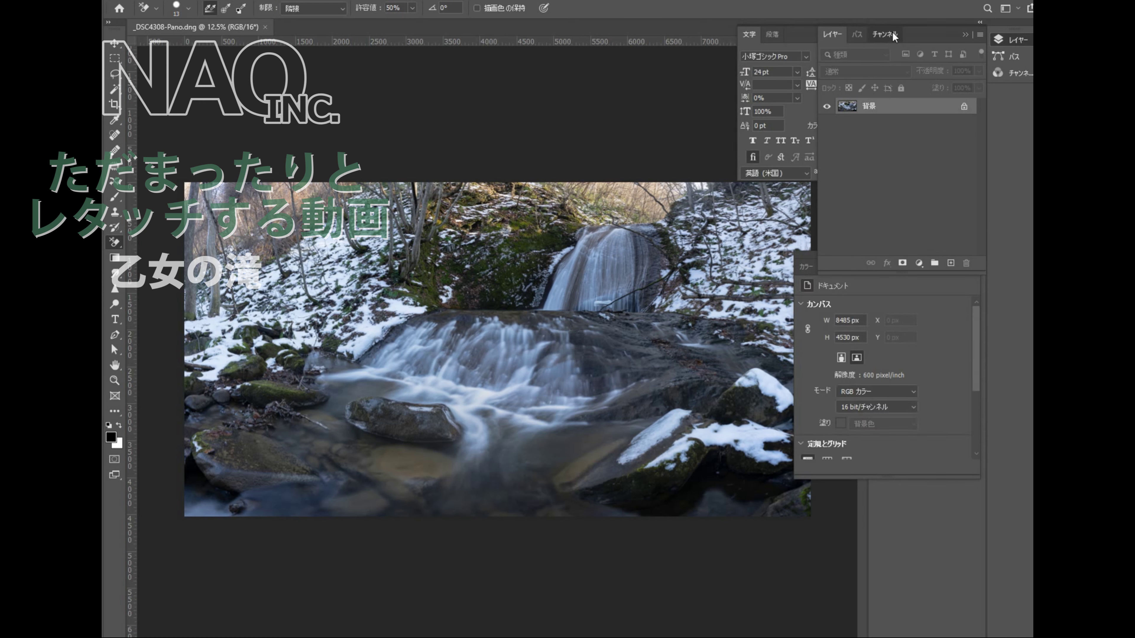
Compare the red, green and blue channels of the panorama and duplicate the red channel
click(883, 34)
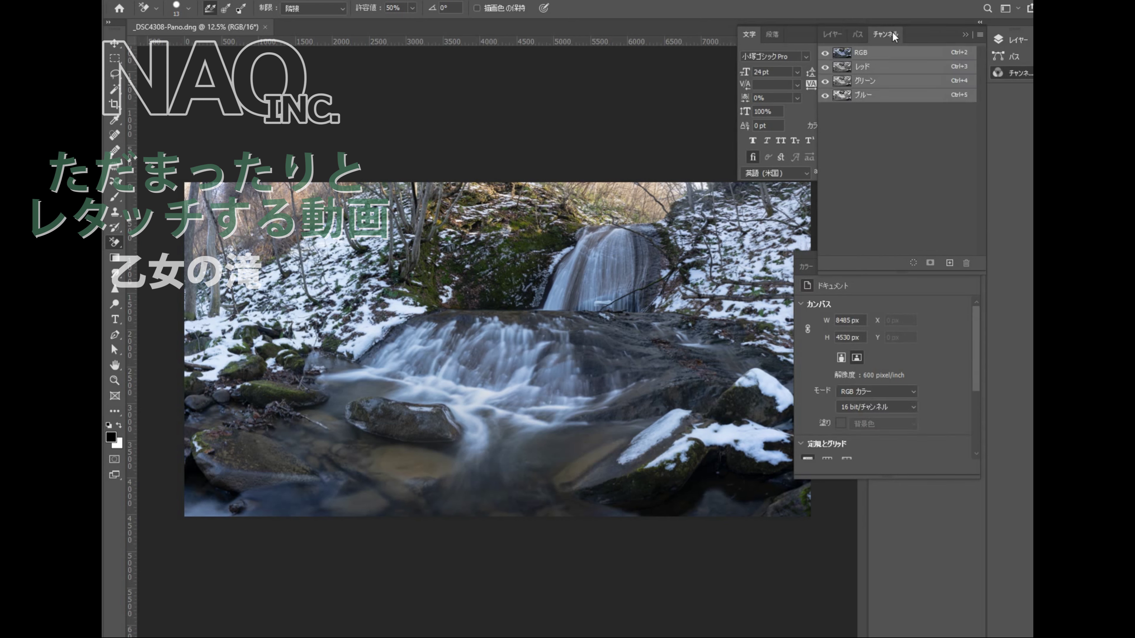
click(878, 69)
click(872, 82)
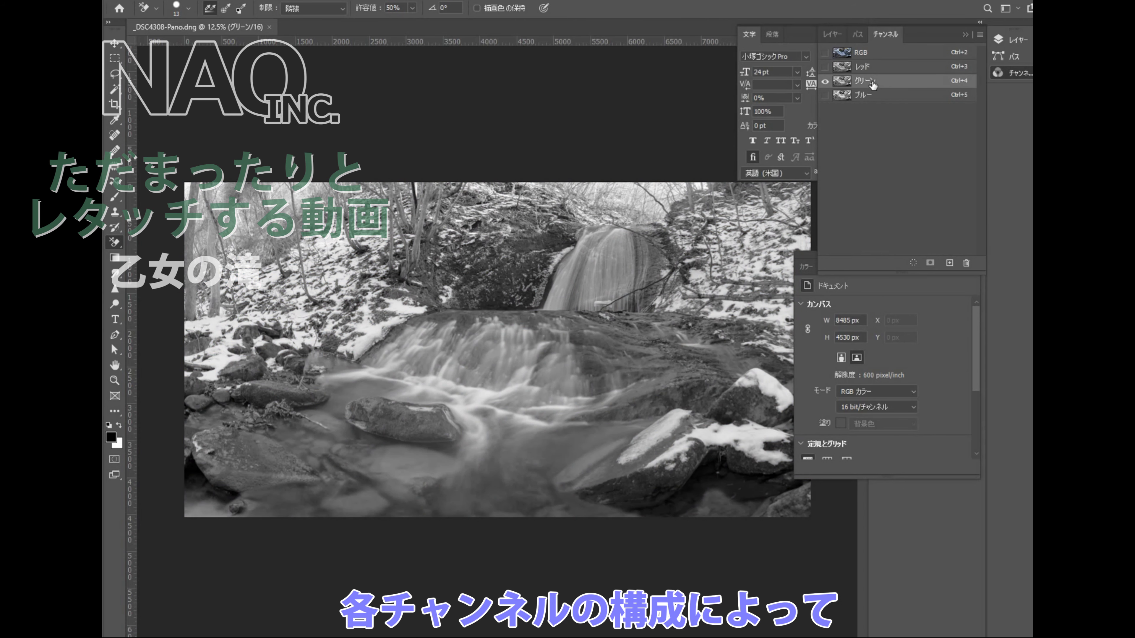
click(882, 94)
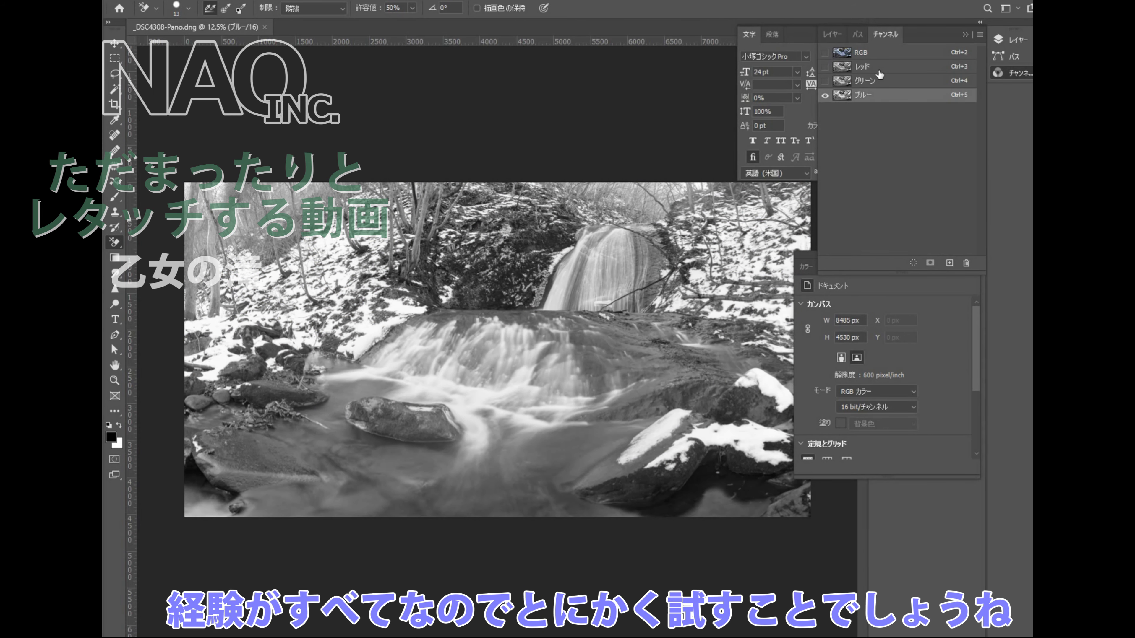
click(880, 72)
drag(895, 76, 949, 263)
Darken the red channel copy with Levels, setting the input midtone to 0.34 and the white point to 219
key(ctrl+l)
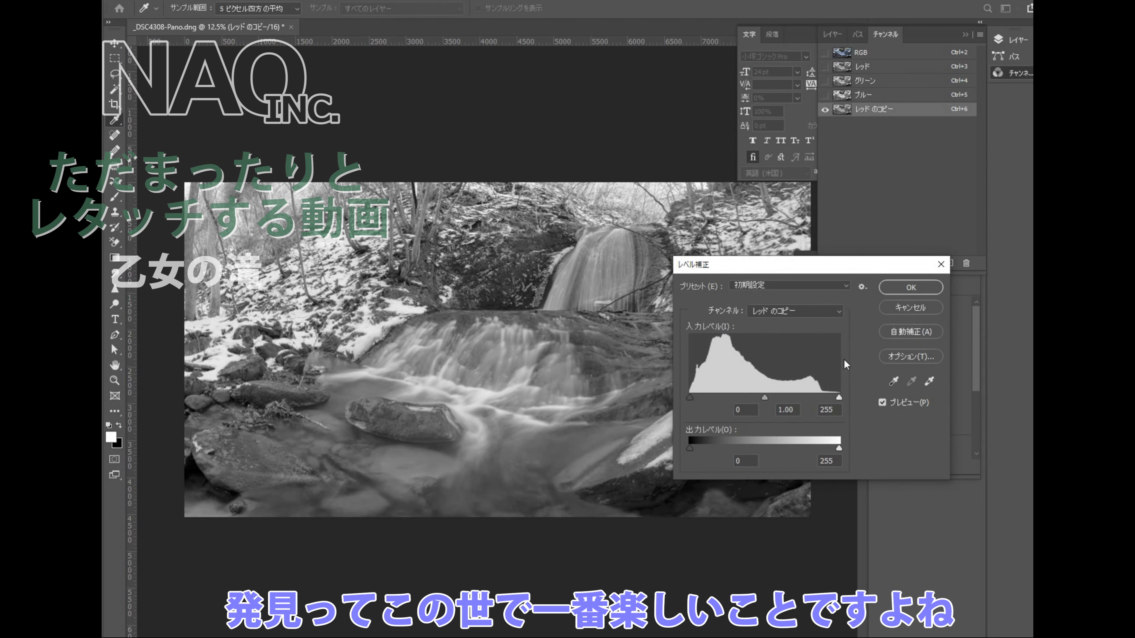
drag(767, 400, 818, 401)
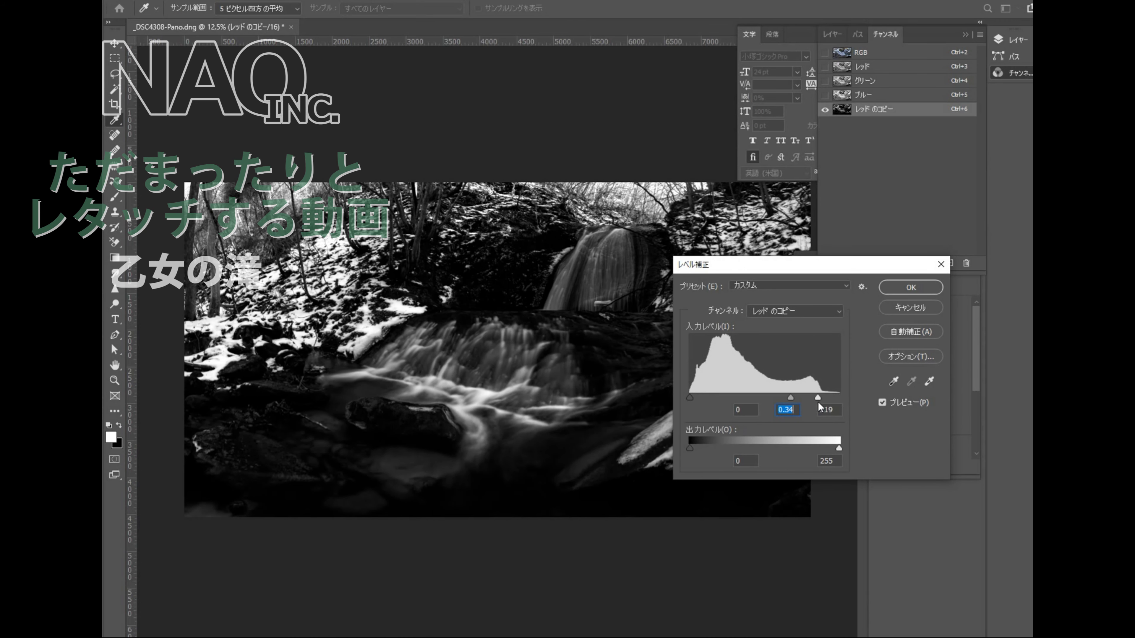
click(903, 289)
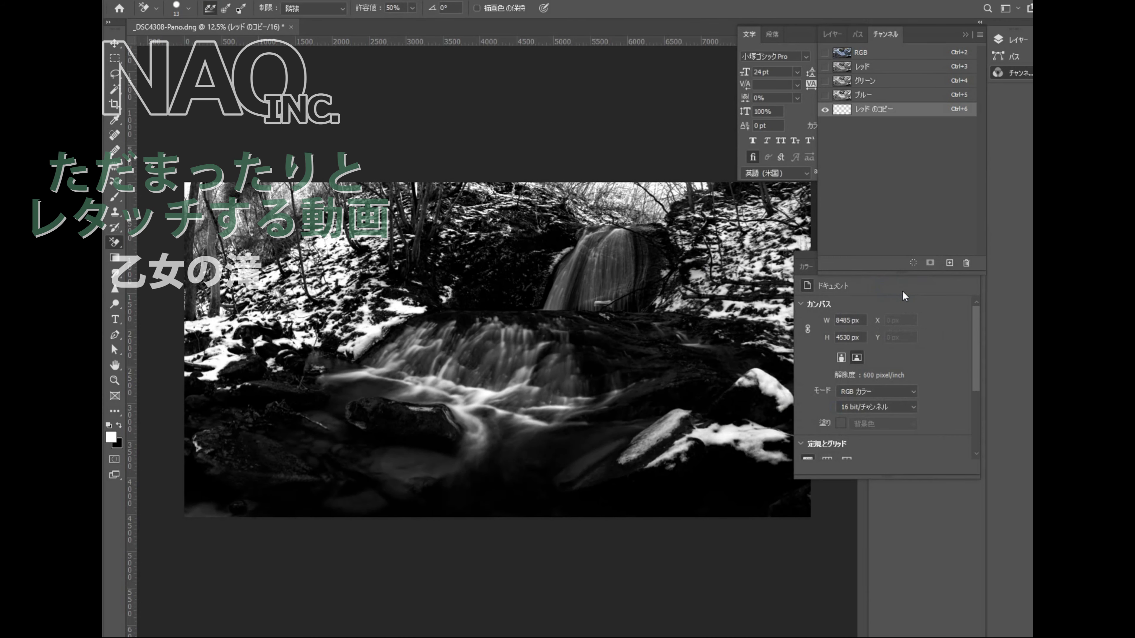
Erase the snowy banks, trees and surrounding rocks from the red channel copy with a large soft Eraser, keeping the waterfall and cascade
right_click(116, 242)
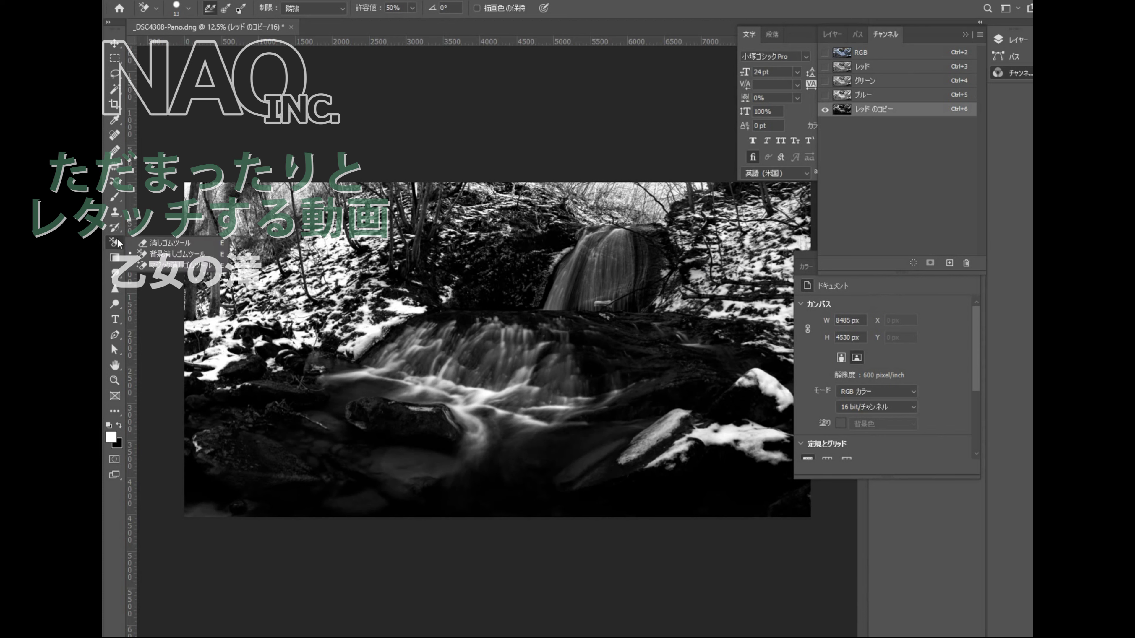
click(142, 244)
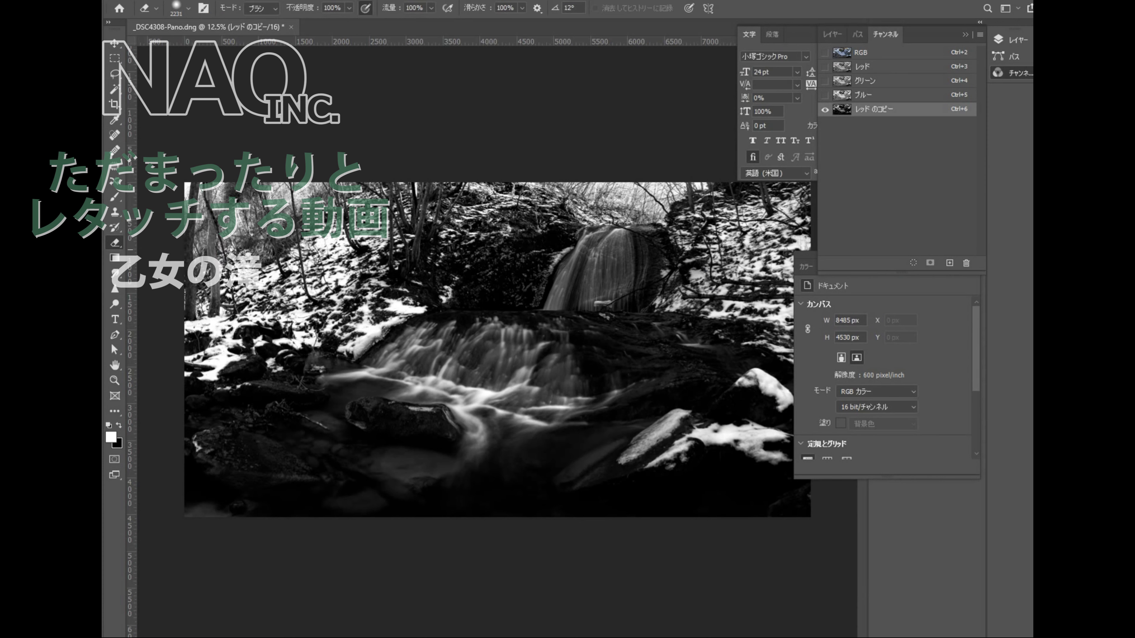
mouse_move(723, 179)
mouse_down()
mouse_move(380, 178)
mouse_move(255, 228)
mouse_move(241, 272)
mouse_move(196, 295)
mouse_move(223, 326)
mouse_move(250, 329)
mouse_move(367, 308)
mouse_move(339, 291)
mouse_move(277, 340)
mouse_move(215, 358)
mouse_move(348, 202)
mouse_move(514, 232)
mouse_move(559, 219)
mouse_move(581, 250)
mouse_move(447, 295)
mouse_up()
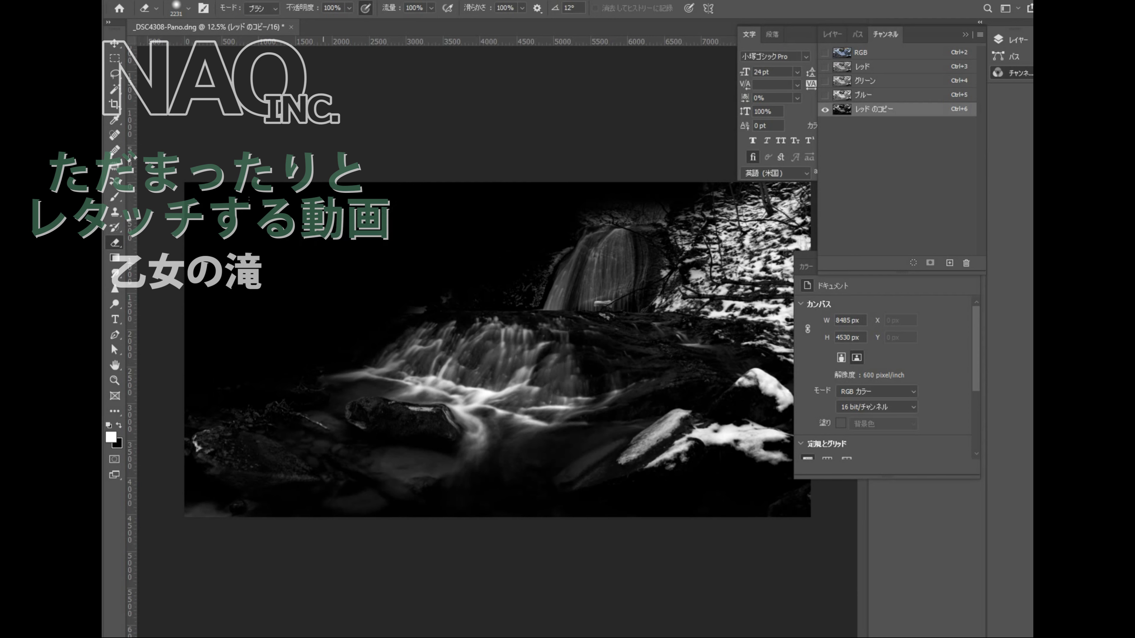
mouse_move(693, 215)
mouse_down()
mouse_move(759, 241)
mouse_move(724, 317)
mouse_move(769, 340)
mouse_move(693, 291)
mouse_move(724, 304)
mouse_move(759, 371)
mouse_move(670, 433)
mouse_move(516, 467)
mouse_move(768, 442)
mouse_move(723, 506)
mouse_up()
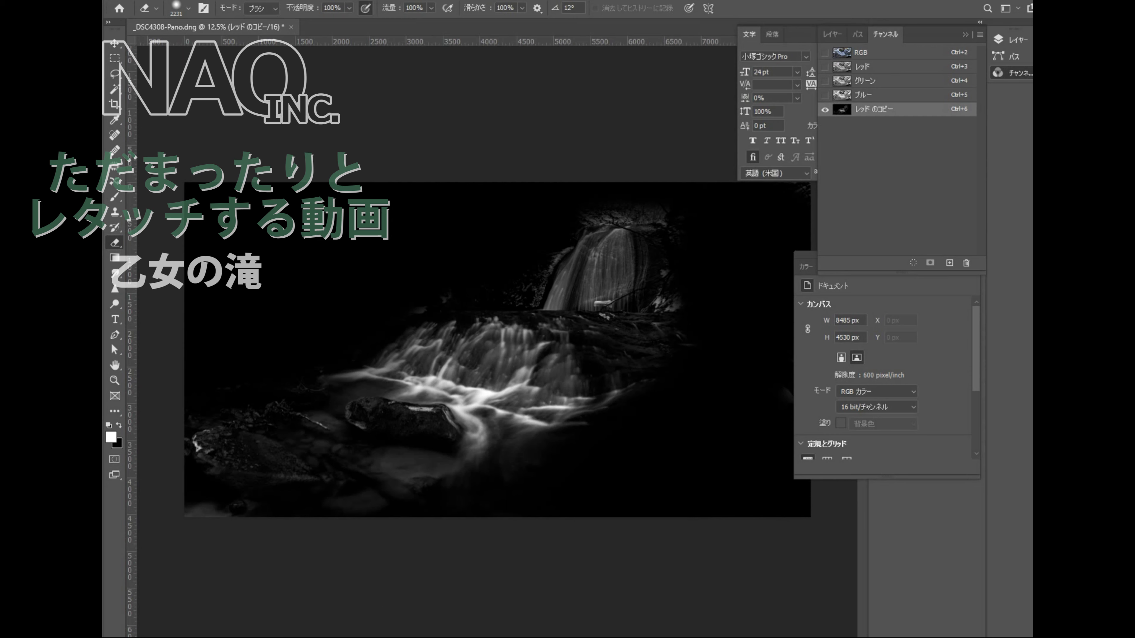
click(160, 416)
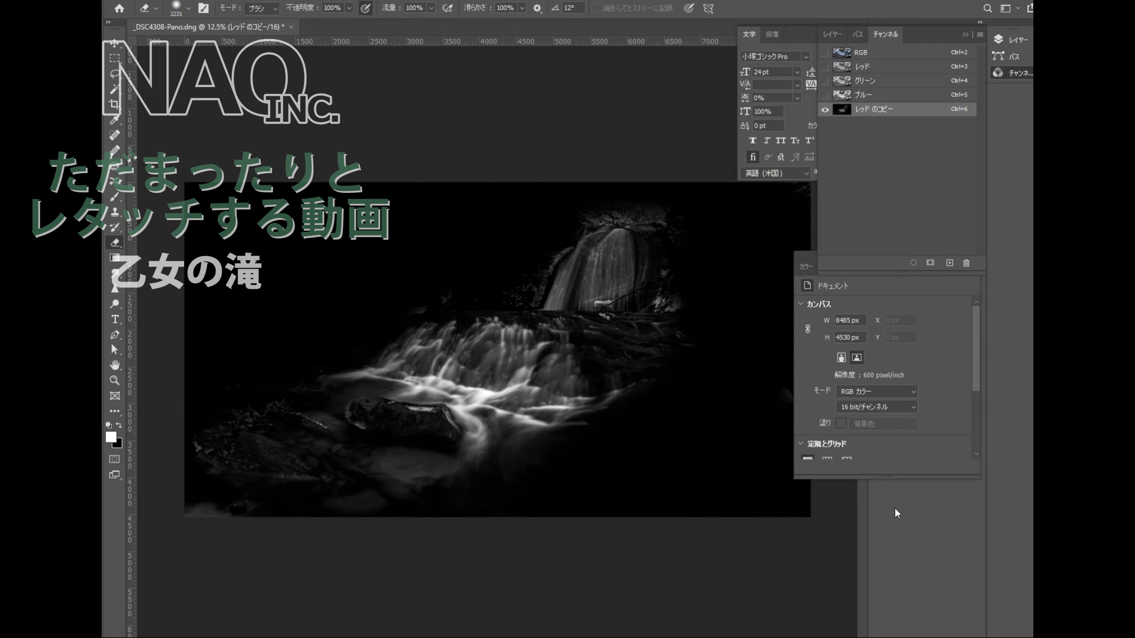
Load the red channel copy as a selection, switch back to the RGB composite and add a Levels adjustment layer
ctrl+click(842, 110)
click(911, 56)
click(827, 35)
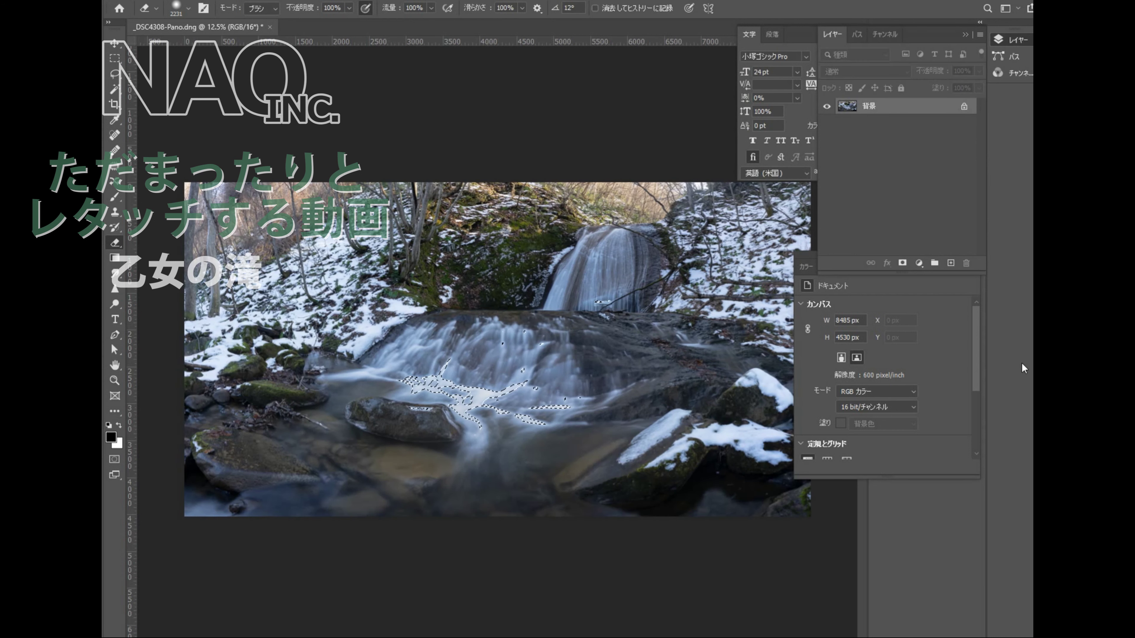
click(919, 262)
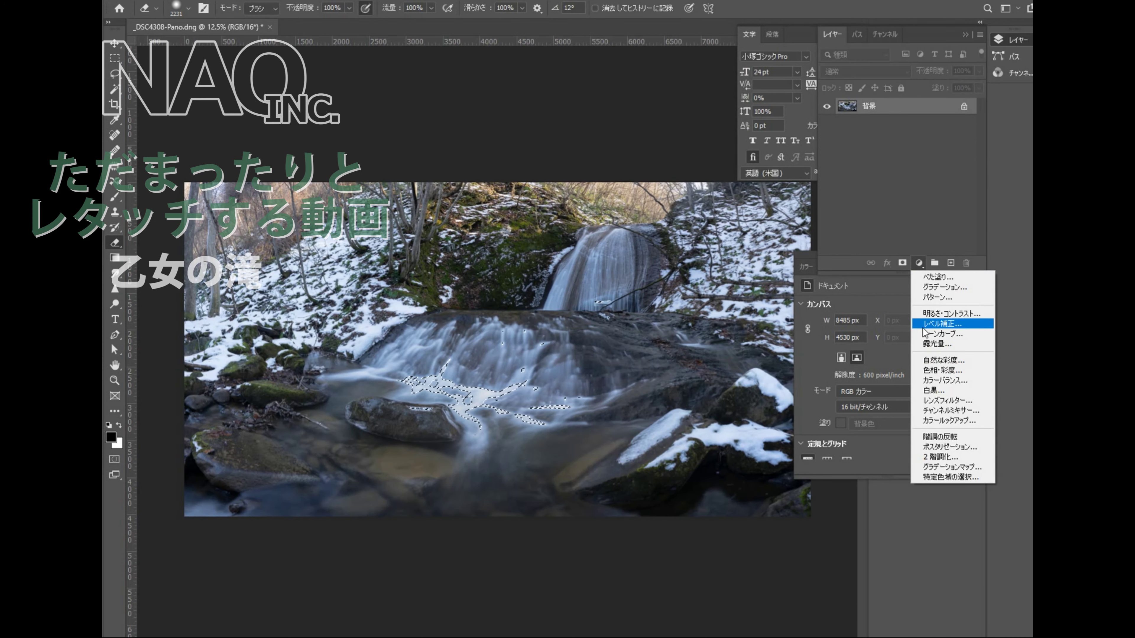
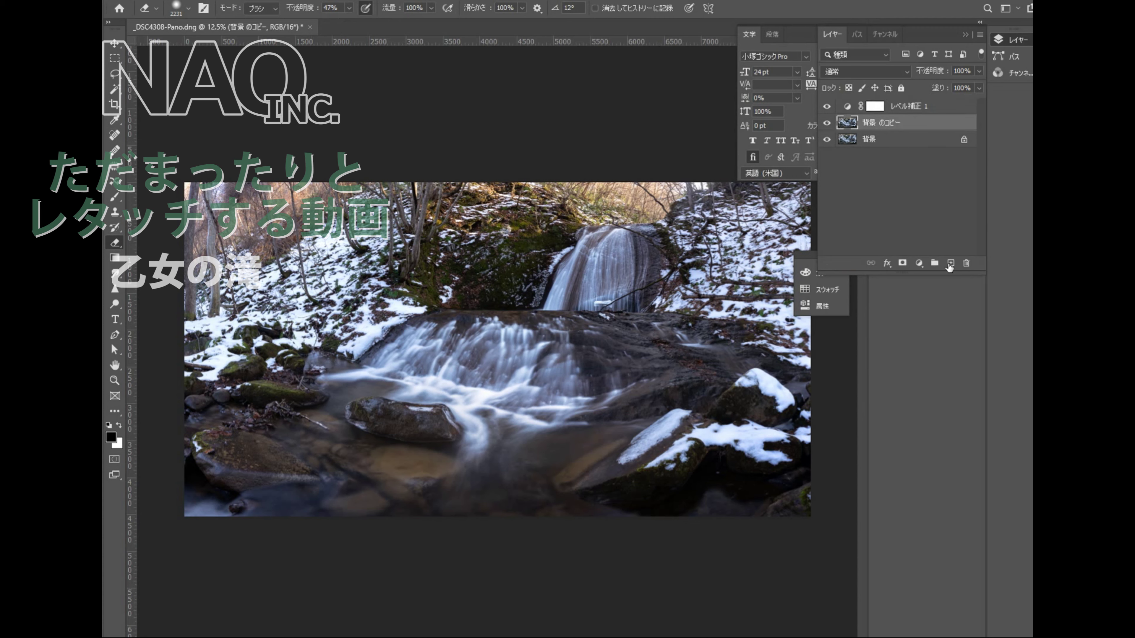
Merge the Levels adjustment layer into the background copy and compare the result with the original background
click(899, 109)
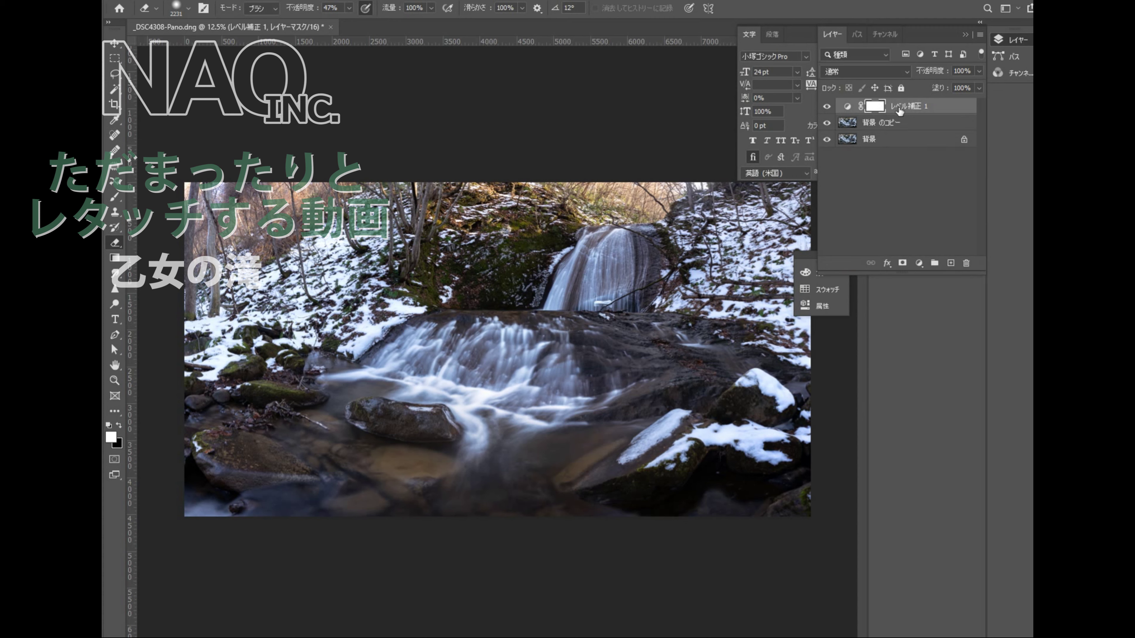
key(ctrl+e)
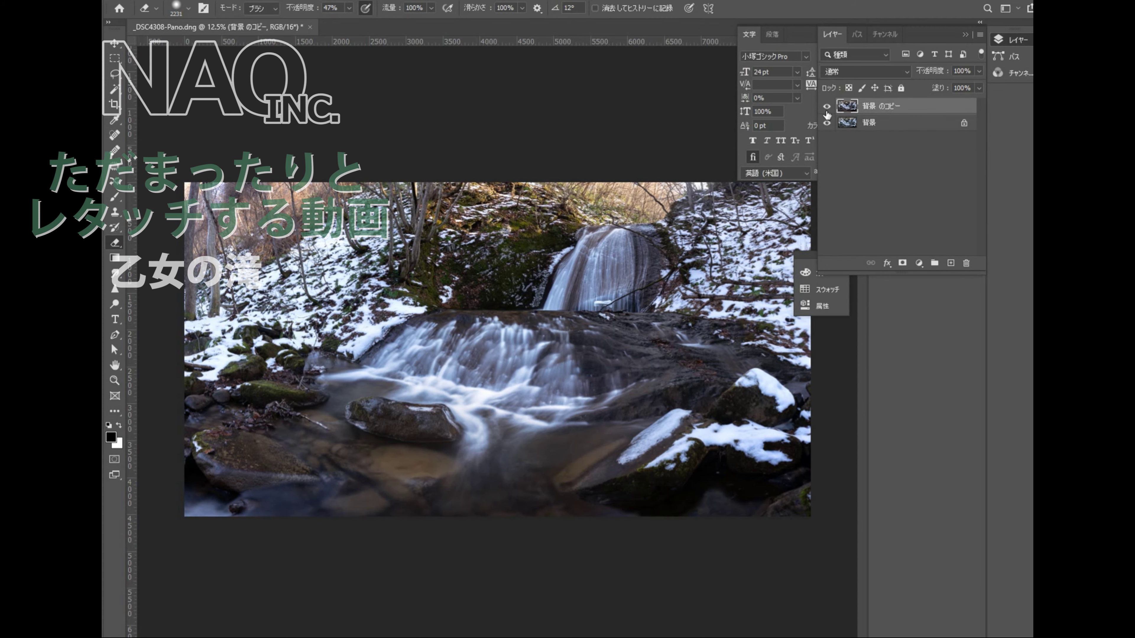
click(826, 107)
click(826, 106)
click(825, 120)
Brighten the background copy with Levels, setting the input midtone to 1.27, and compare it with the original background
key(ctrl+l)
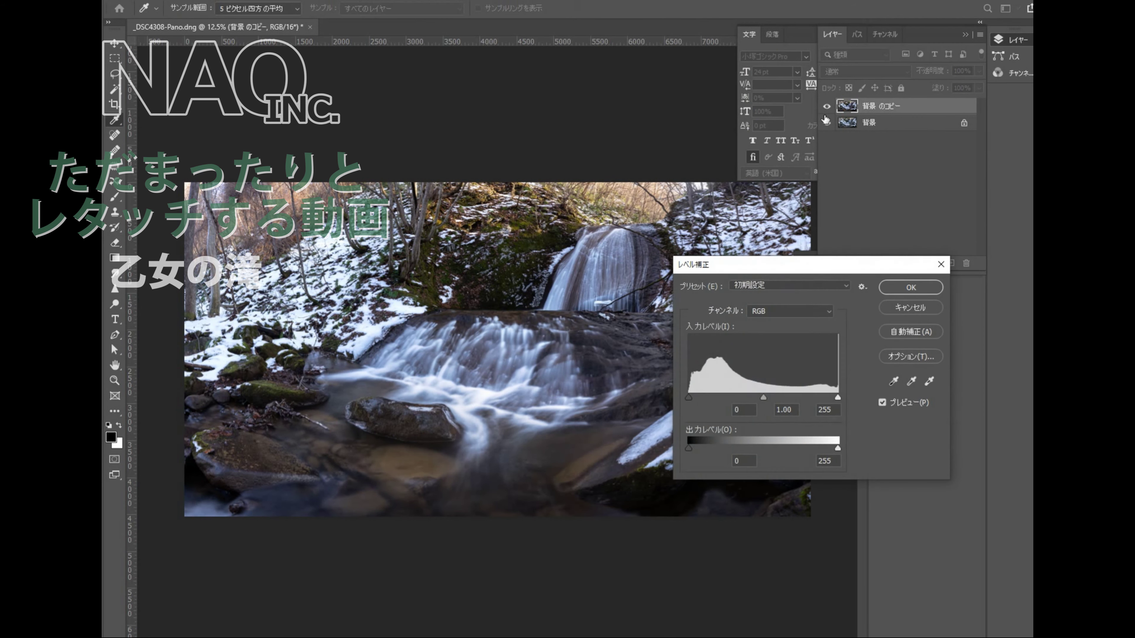
drag(763, 399, 751, 401)
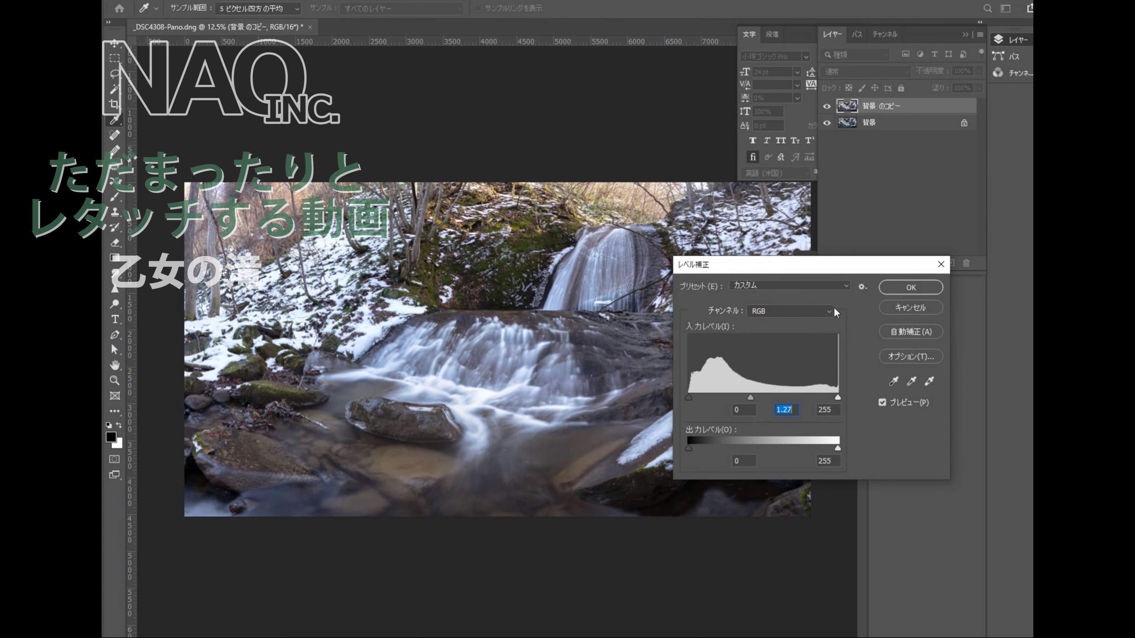
click(909, 288)
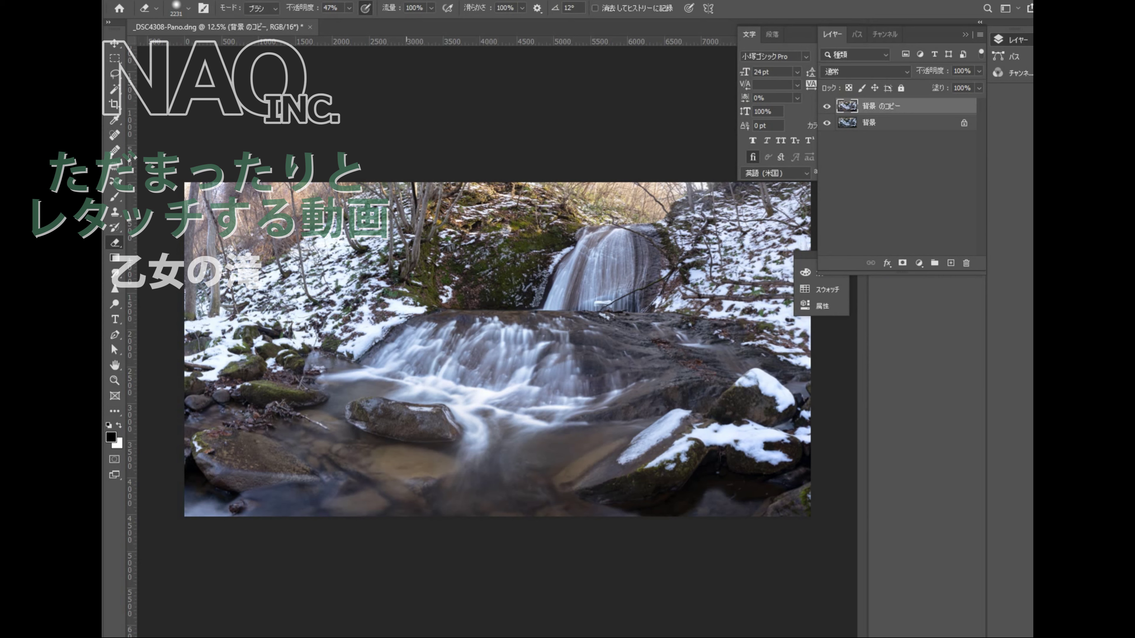
click(826, 106)
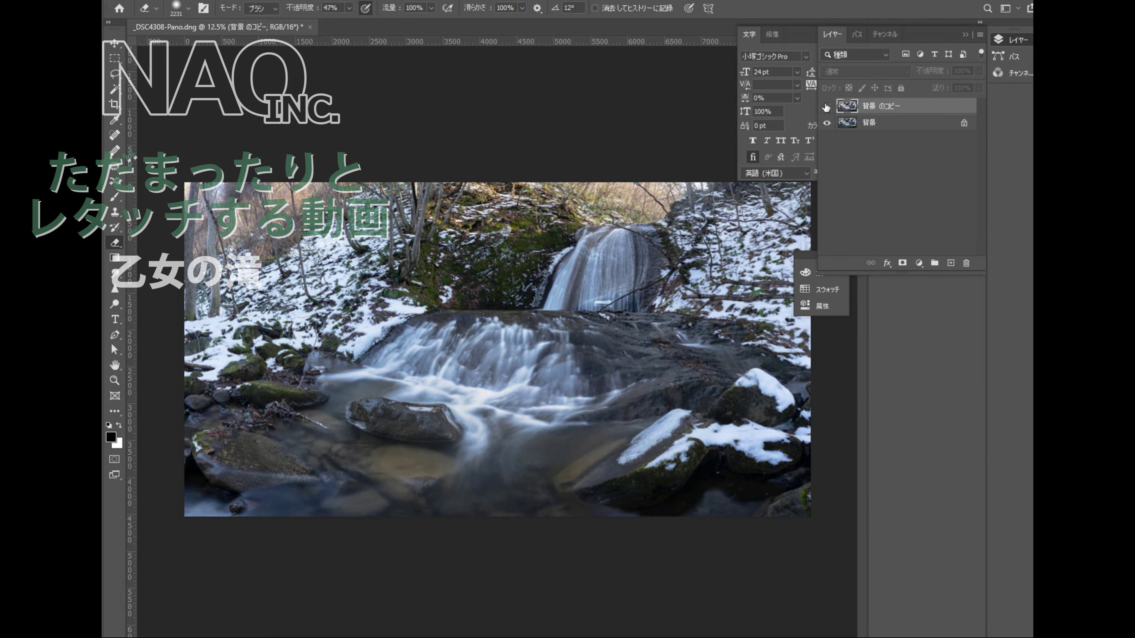
click(825, 106)
click(824, 106)
click(823, 106)
click(824, 106)
click(824, 106)
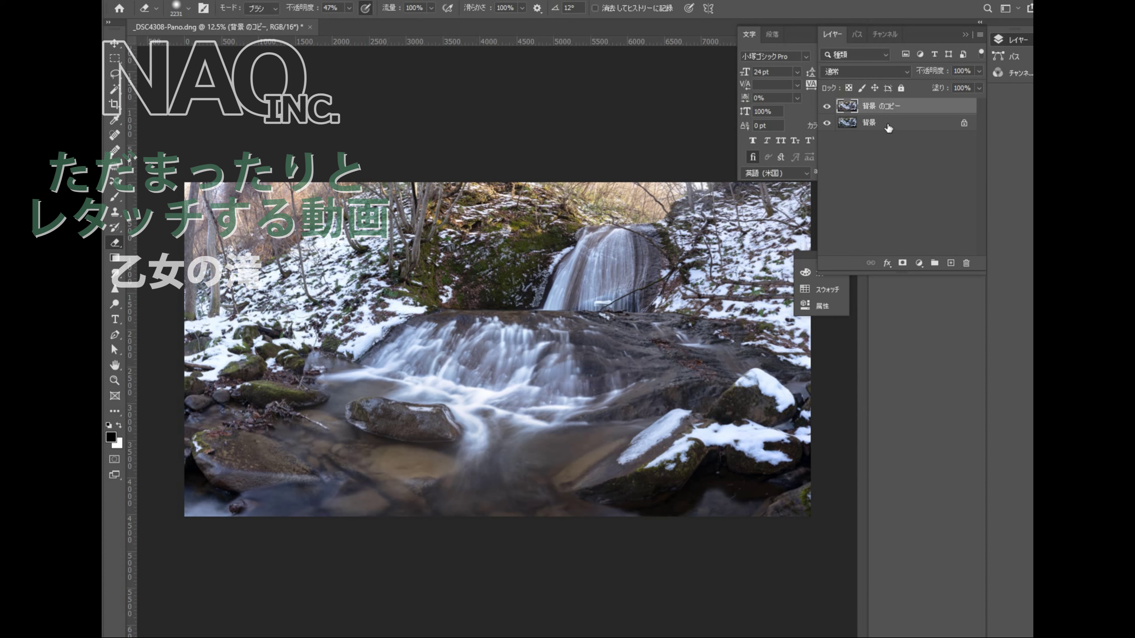
Flatten the image into a single background layer and save the panorama
click(980, 34)
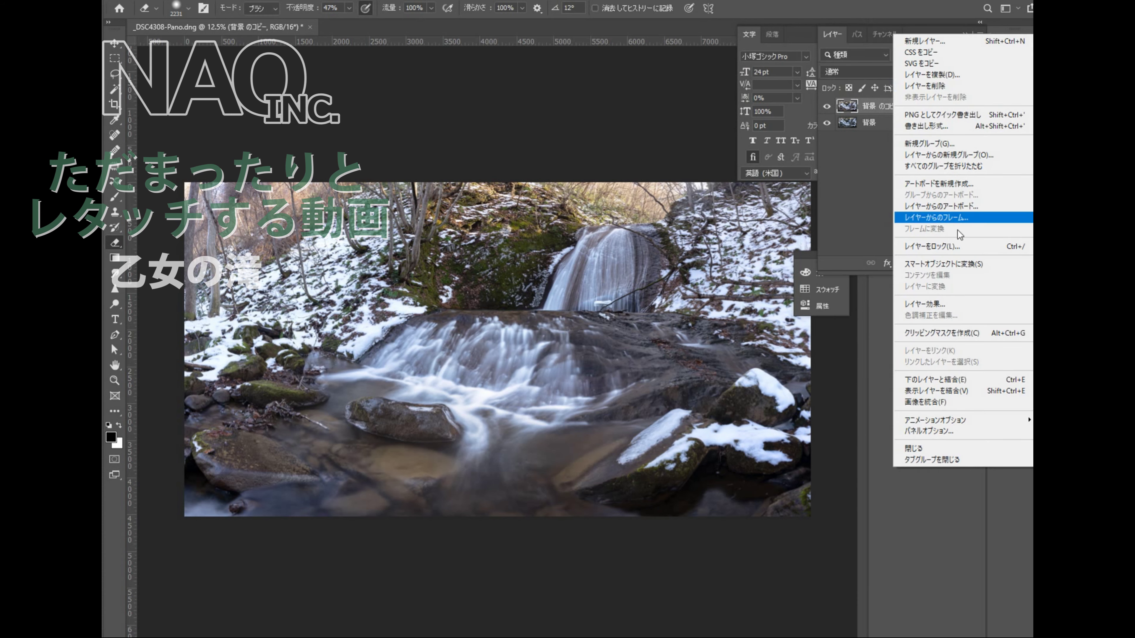
click(918, 405)
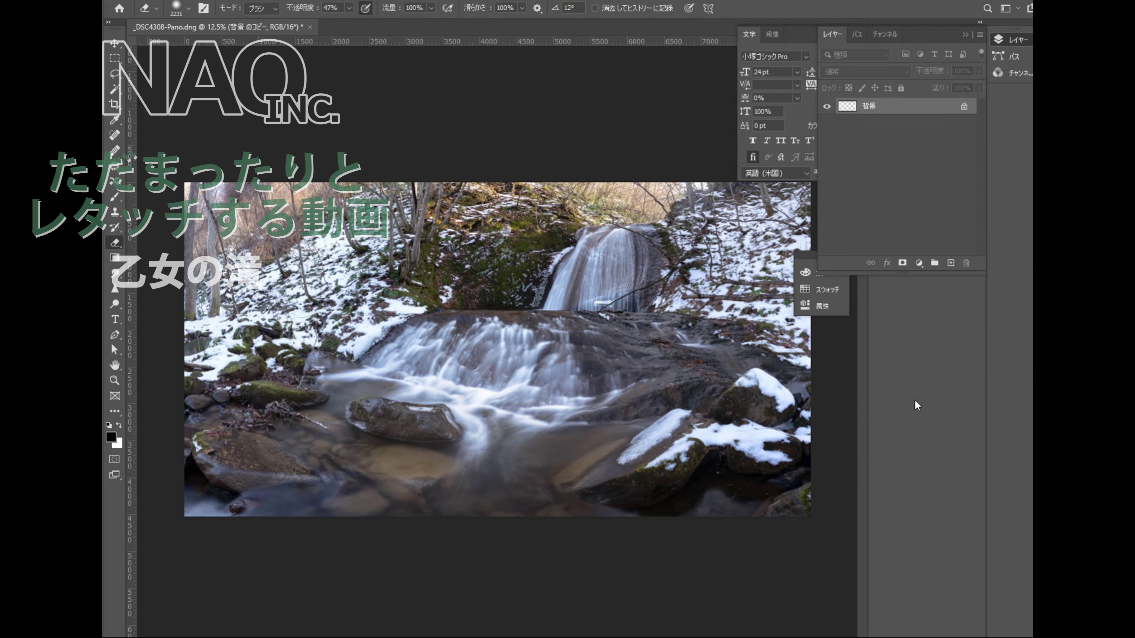
key(ctrl+s)
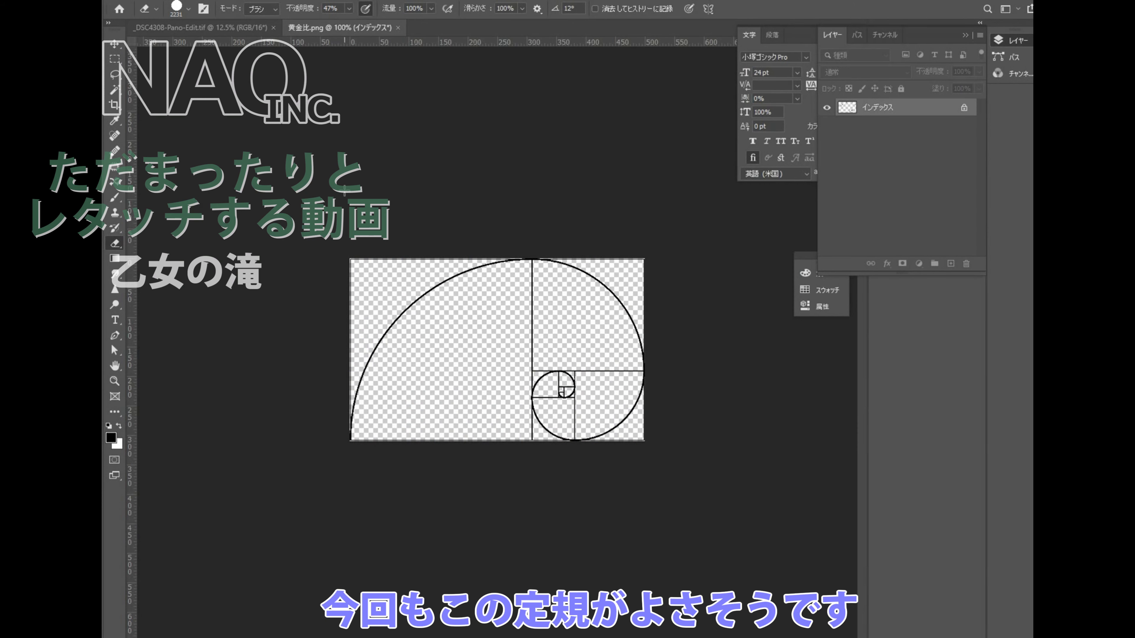
Copy the whole golden ratio spiral from 黄金比.png and paste it into the panorama as a new layer
key(ctrl+a)
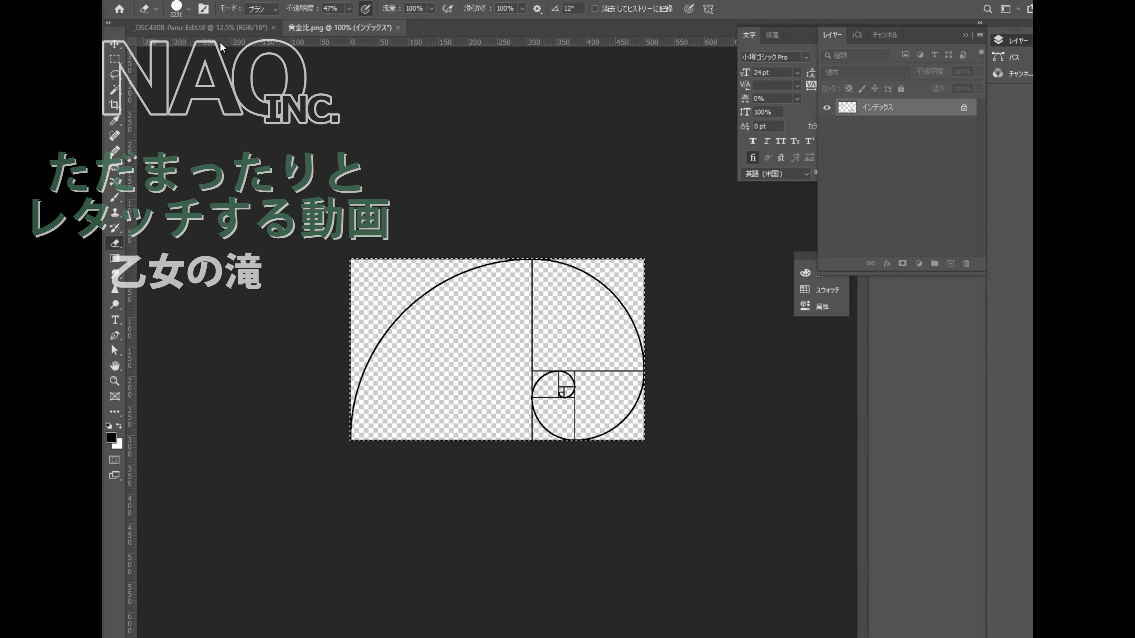
click(217, 29)
key(ctrl+v)
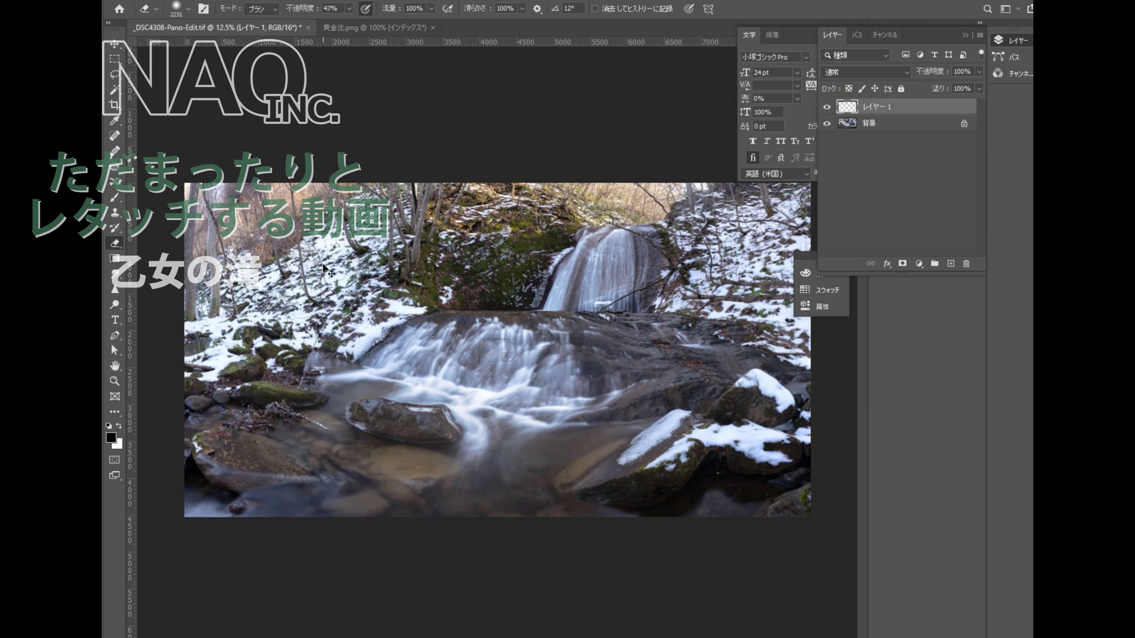
Scale the spiral guide proportionally to 1455.63% to span the panorama's height, centre it over the scene and rotate it half a turn
key(ctrl+t)
drag(482, 335, 231, 167)
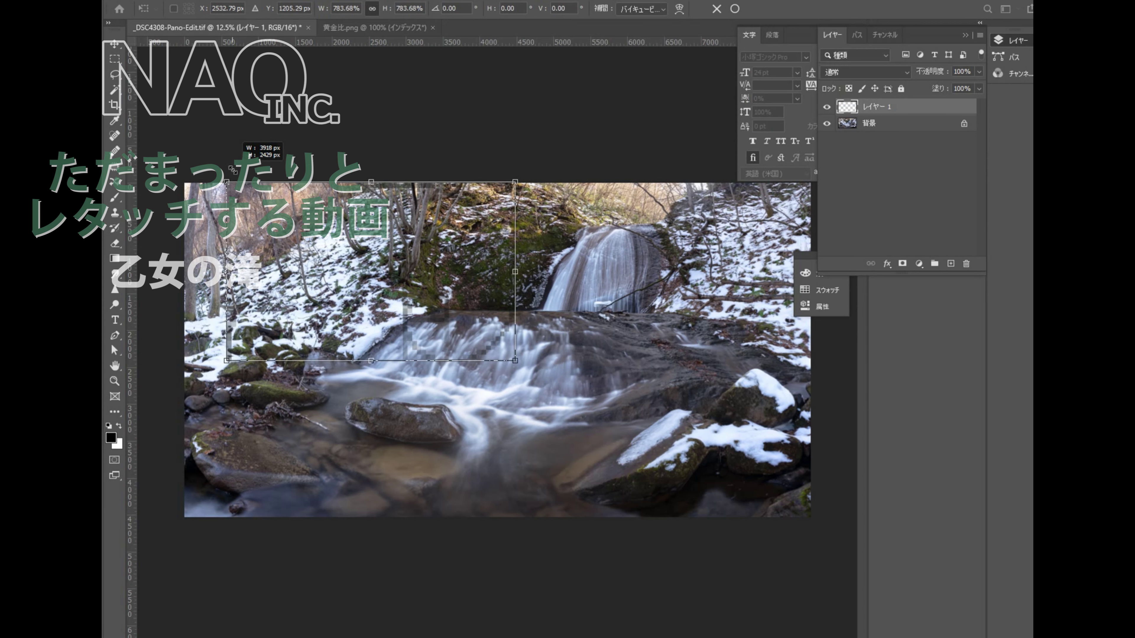
drag(515, 360, 763, 514)
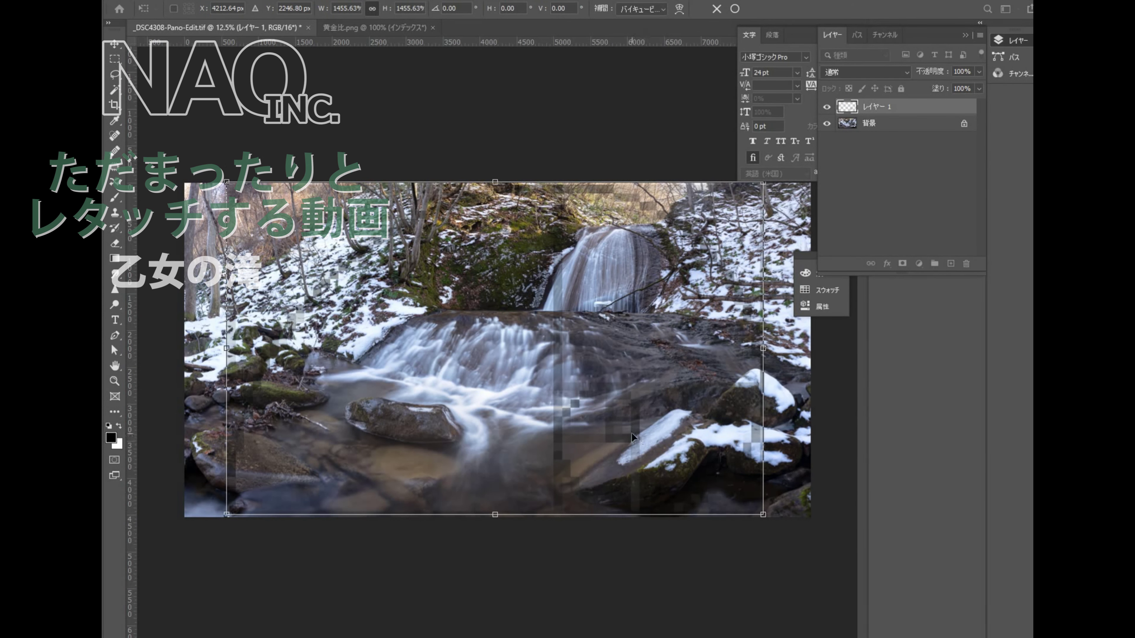
drag(626, 430, 611, 430)
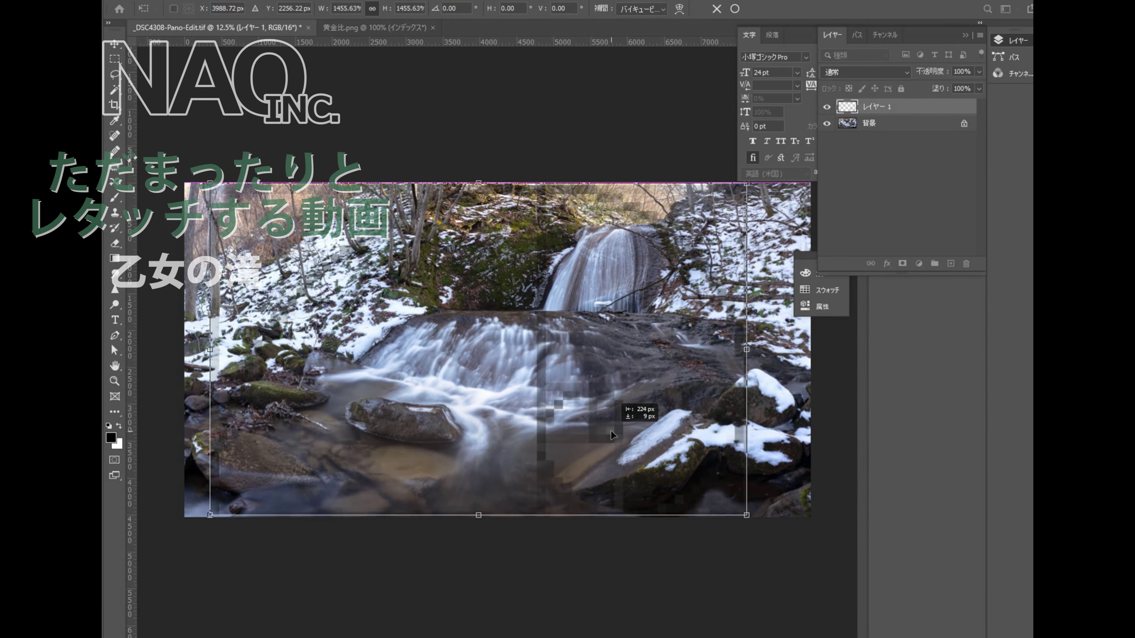
drag(611, 430, 612, 429)
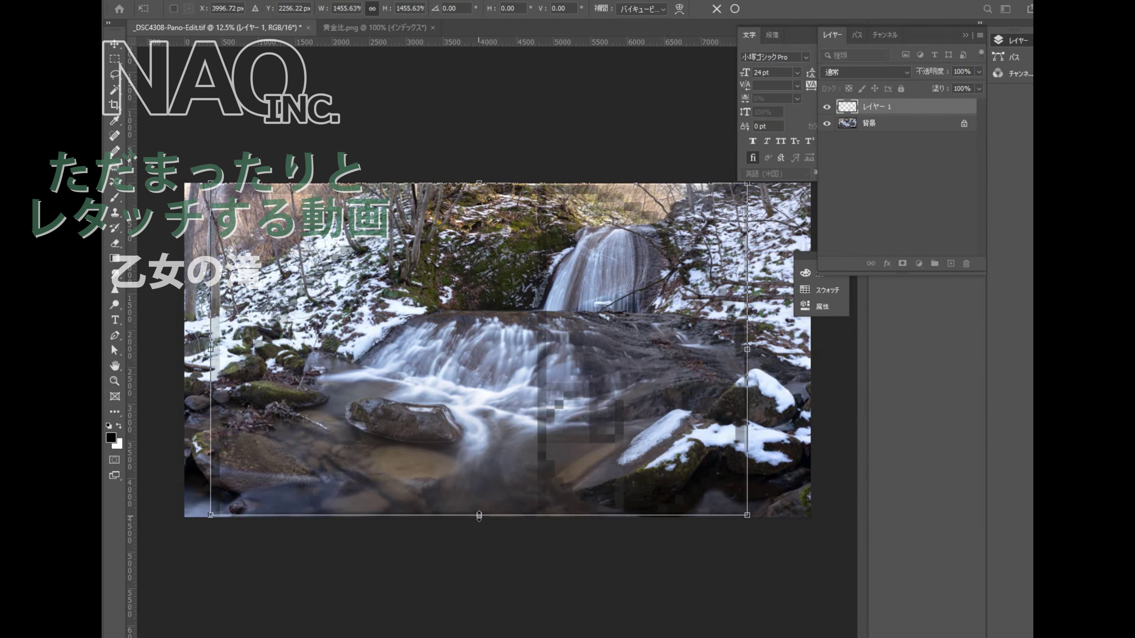
mouse_move(219, 162)
mouse_down()
mouse_move(286, 147)
mouse_move(826, 436)
mouse_move(661, 527)
mouse_move(682, 504)
mouse_move(536, 550)
mouse_move(277, 559)
mouse_move(193, 135)
mouse_move(250, 536)
mouse_move(576, 473)
mouse_move(623, 453)
mouse_up()
key(Return)
key(e)
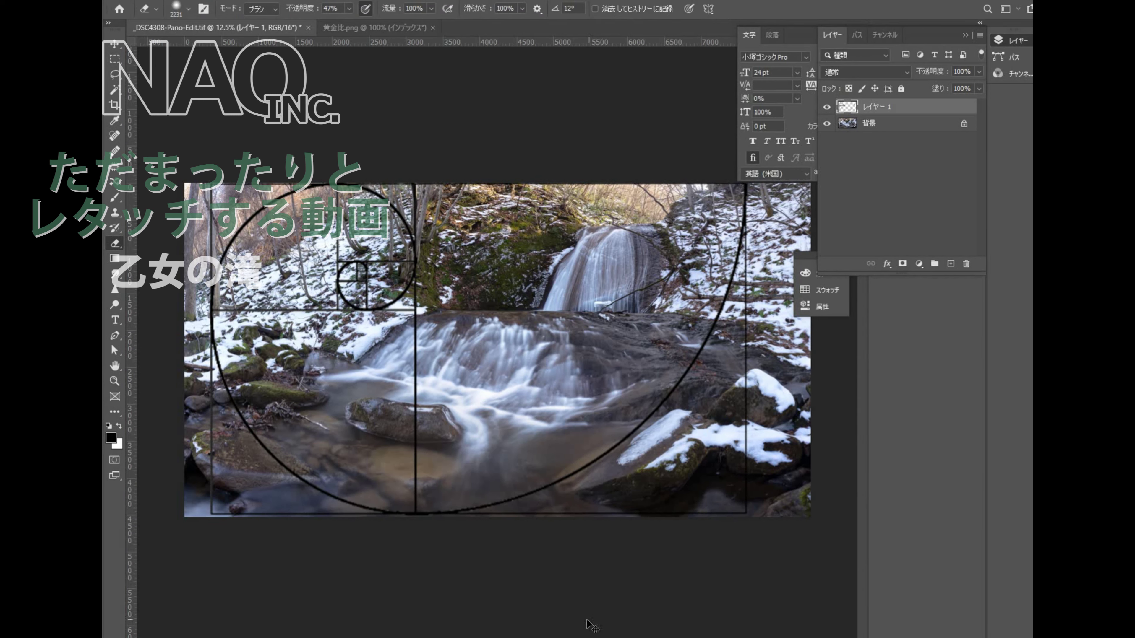
Rotate the spiral guide by -179.53° and flip it vertically so its coil sits on the upper waterfall, fitting the panorama's height
key(ctrl+t)
drag(185, 166, 688, 499)
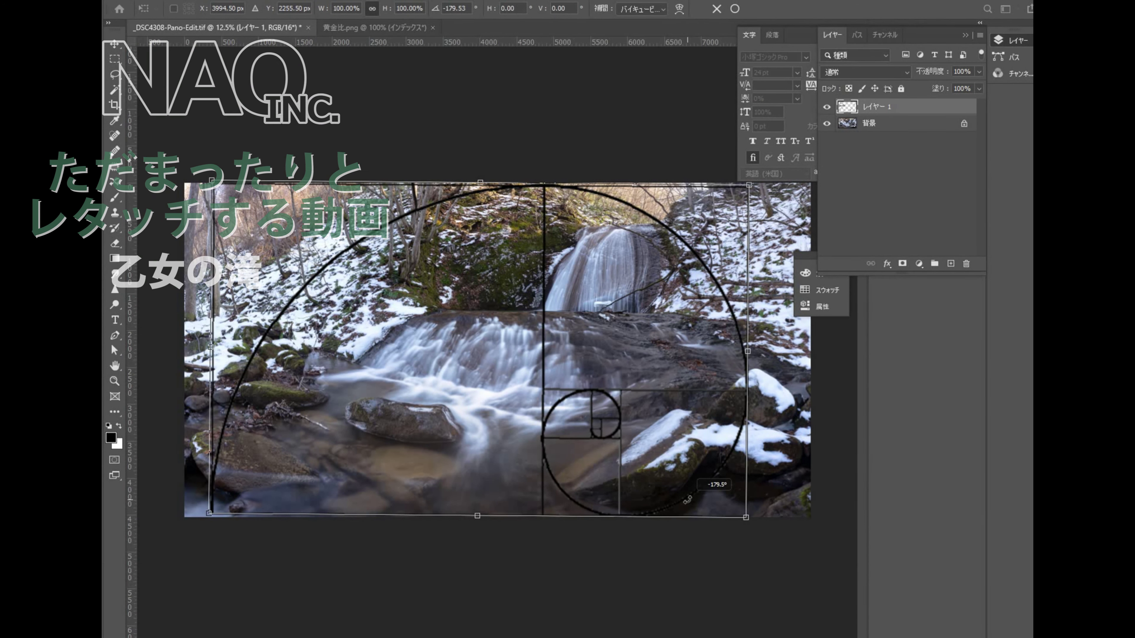
drag(688, 499, 688, 500)
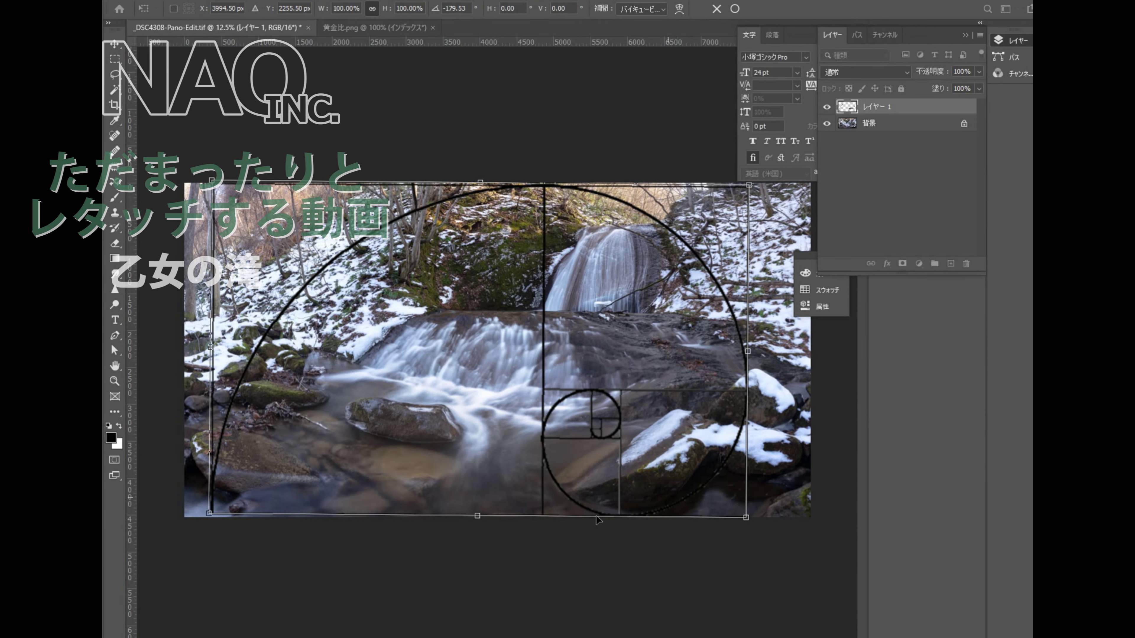
mouse_move(478, 525)
mouse_down()
mouse_move(474, 158)
mouse_move(482, 522)
mouse_up()
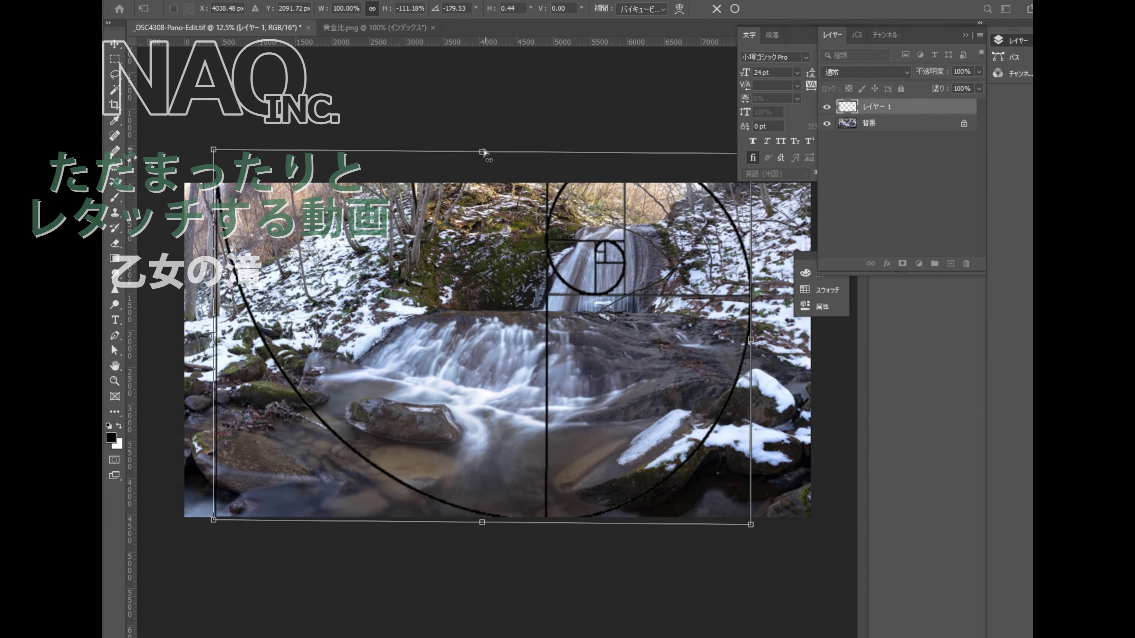
drag(482, 152, 485, 182)
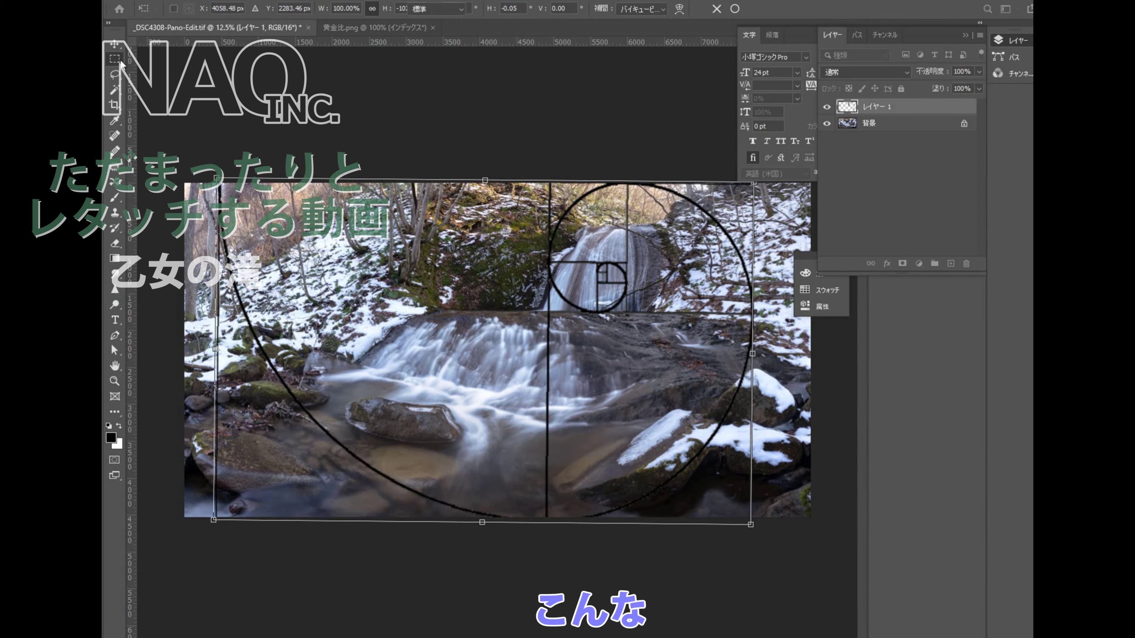
key(Return)
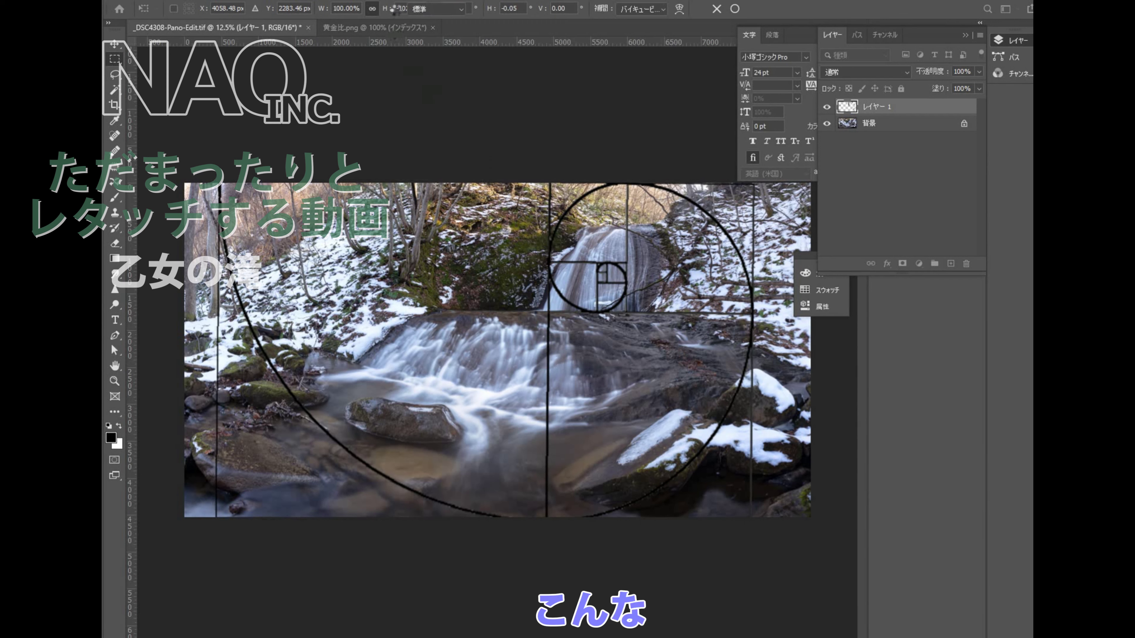
Make a rectangular marquee selection with a fixed 1.61:1 ratio over the full image height and align it with the spiral guide
click(435, 8)
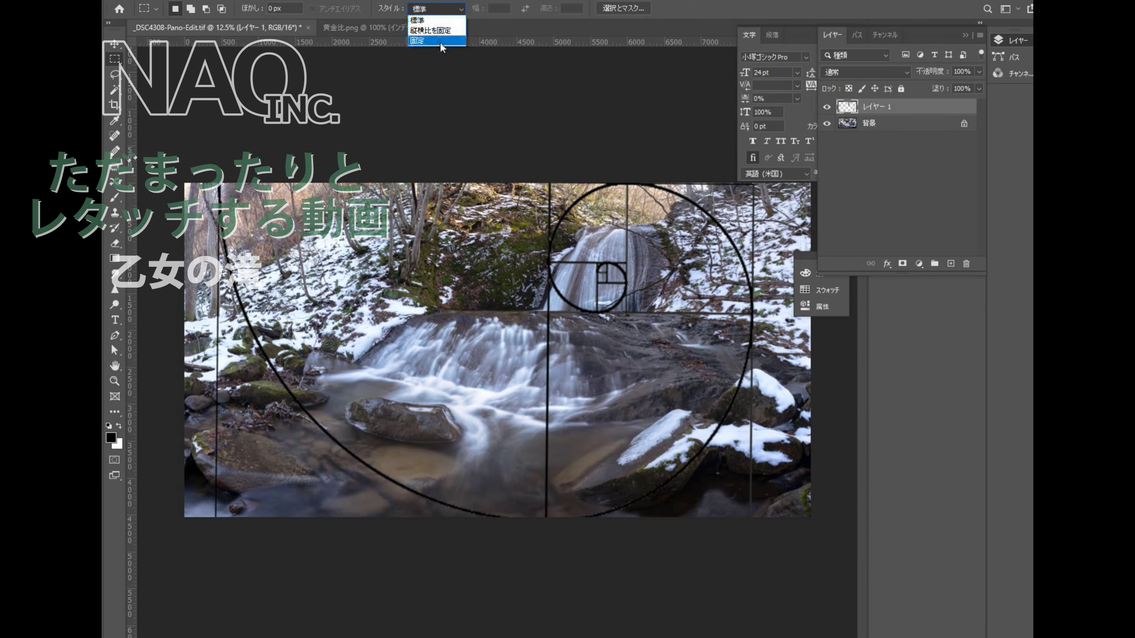
click(433, 29)
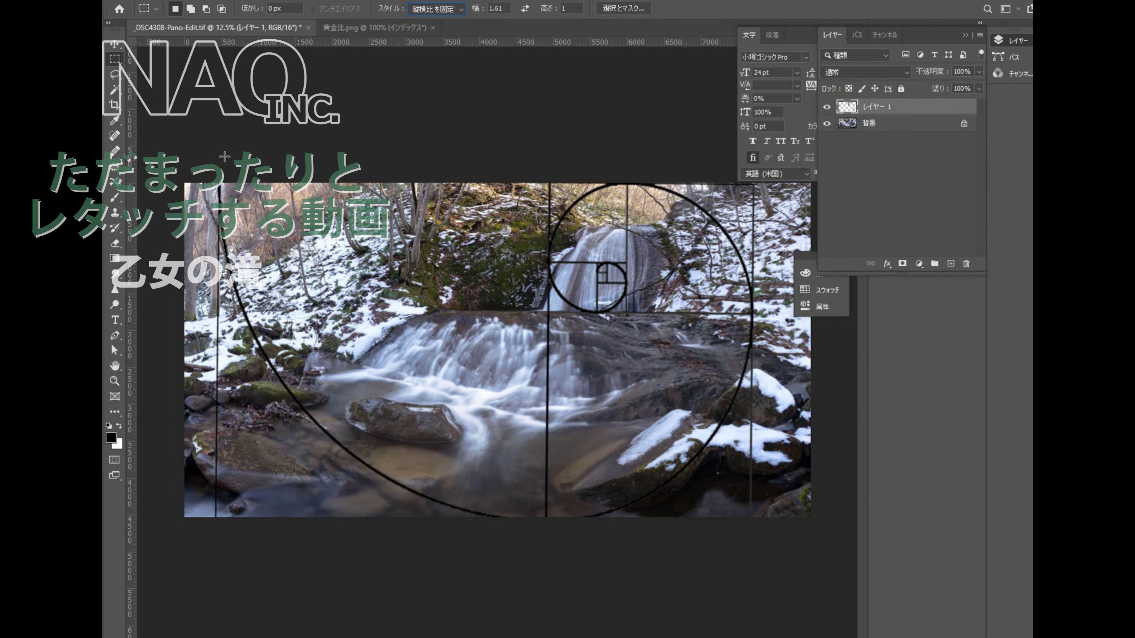
drag(220, 182, 758, 516)
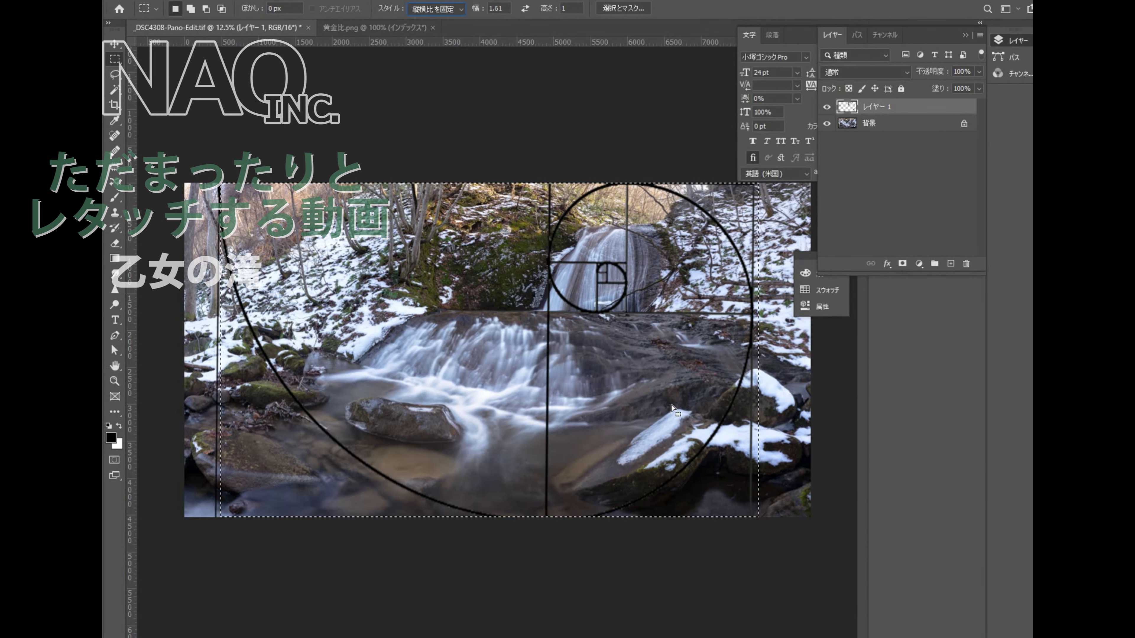
key(Up)
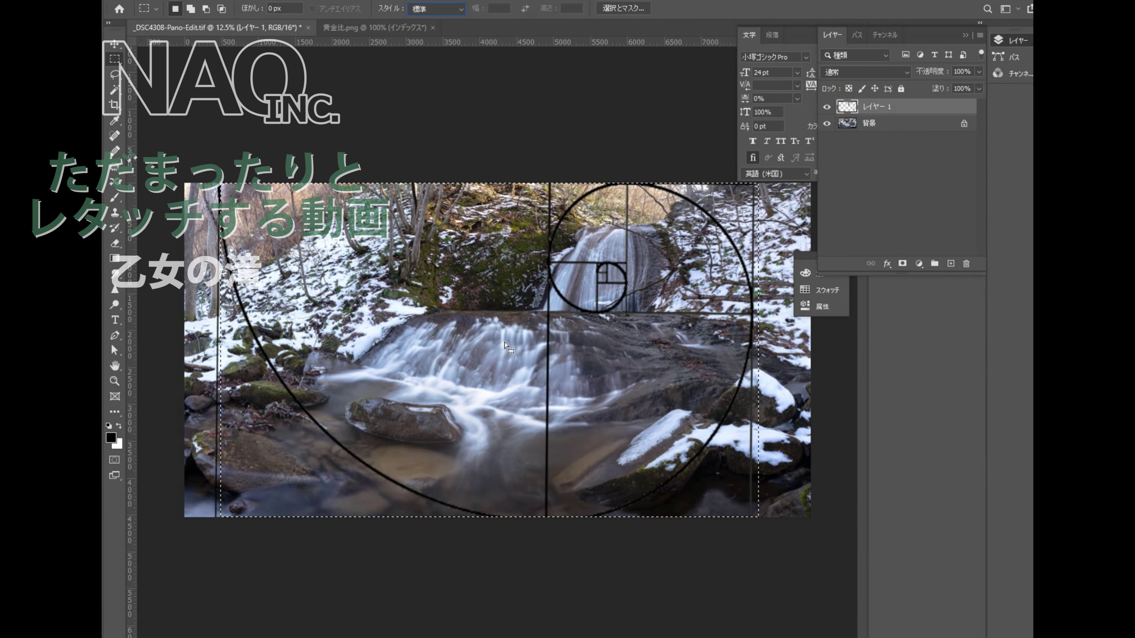
drag(504, 343, 500, 336)
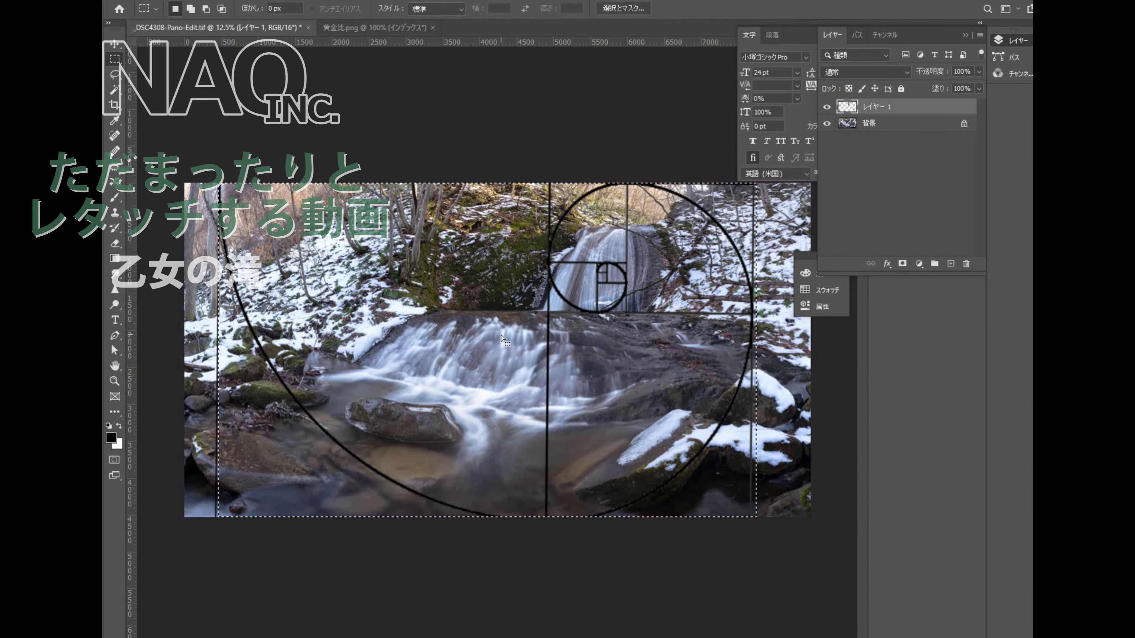
Crop the image to the golden ratio selection, deselect and delete the spiral guide layer
click(196, 0)
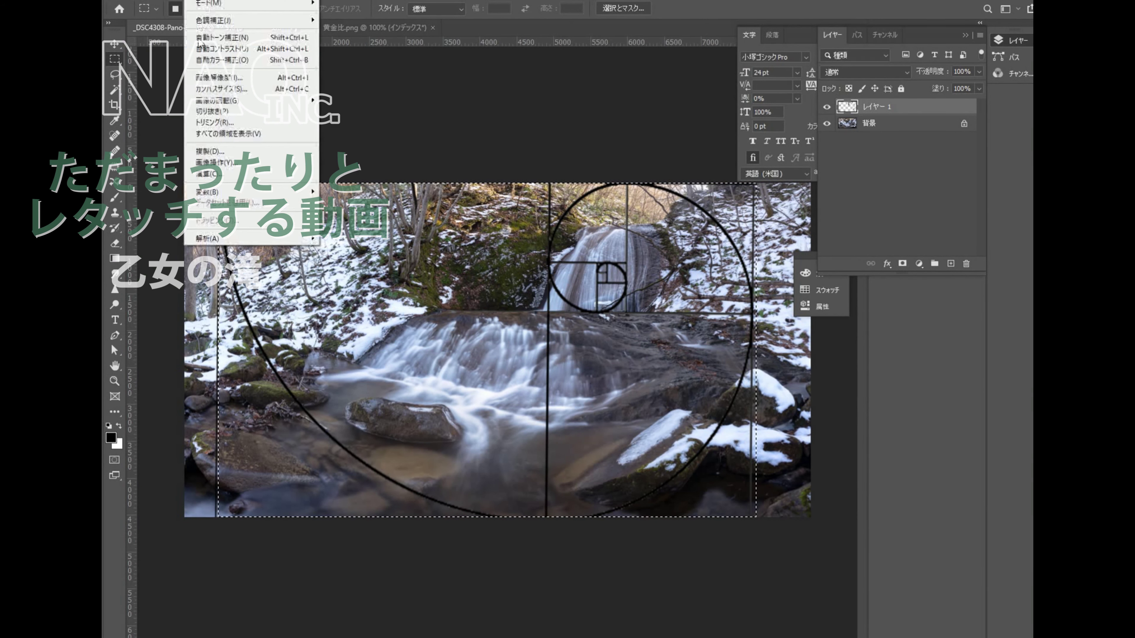
click(218, 113)
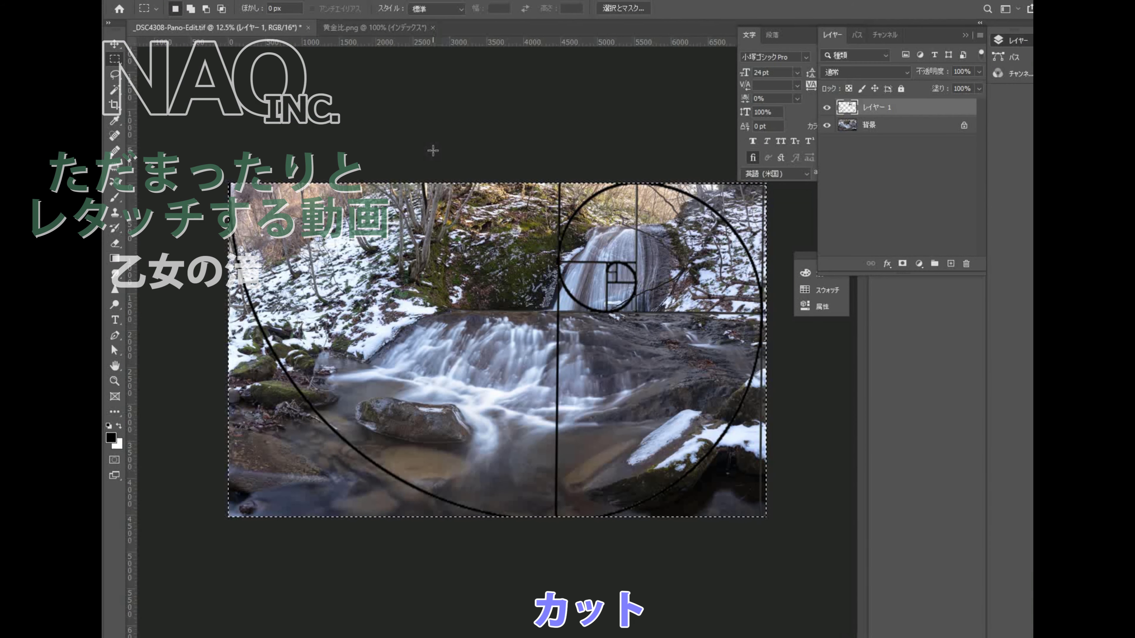
key(ctrl+d)
drag(878, 112, 966, 263)
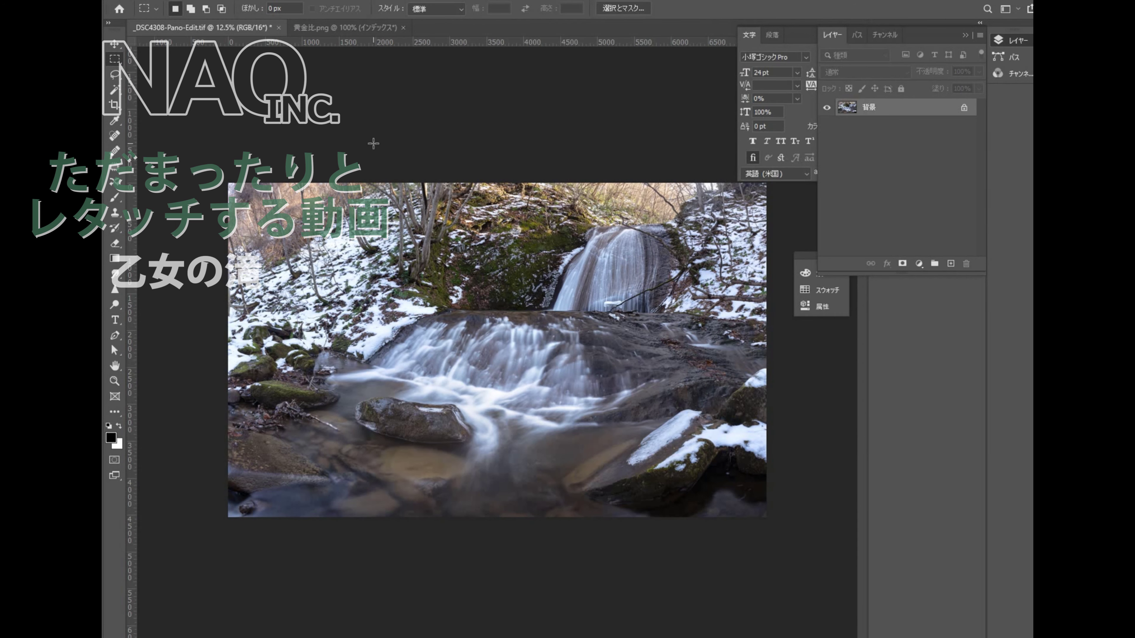
Open the photography logo file naoinc8.png
key(ctrl+o)
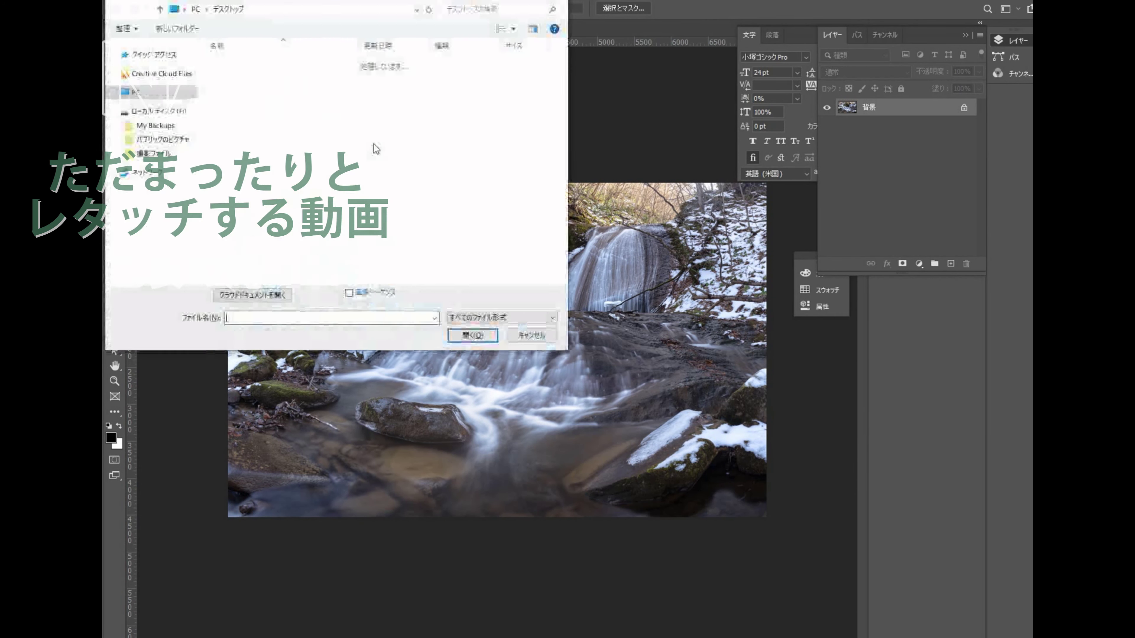
double_click(373, 144)
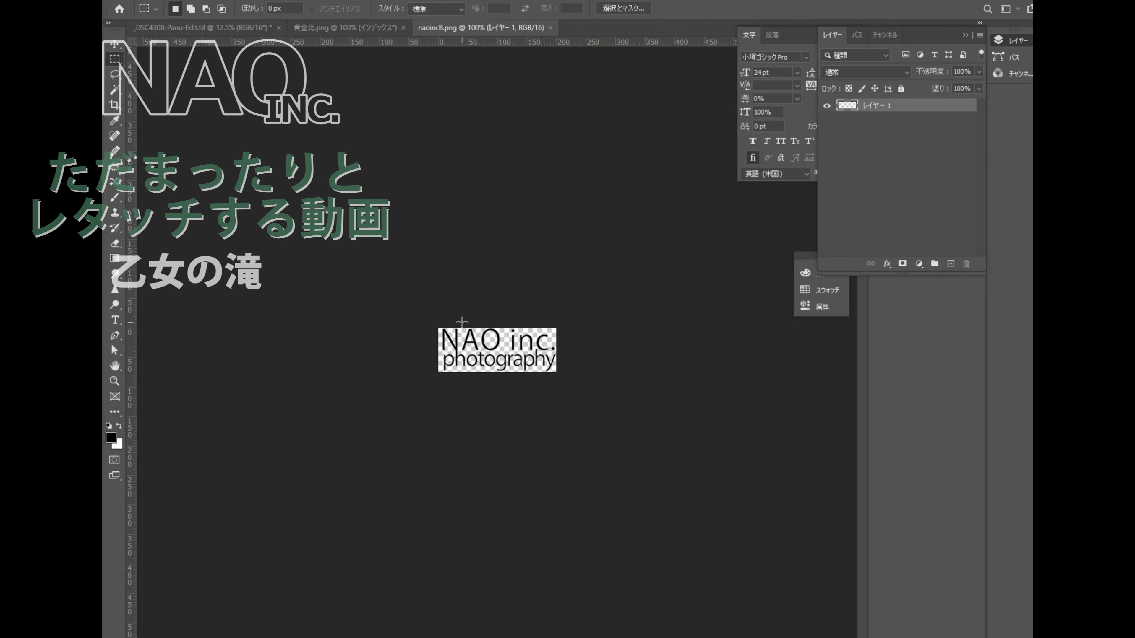
Duplicate the panorama's background layer and darken the copy using Levels with midtone input 0.82 and output white level 215
click(242, 26)
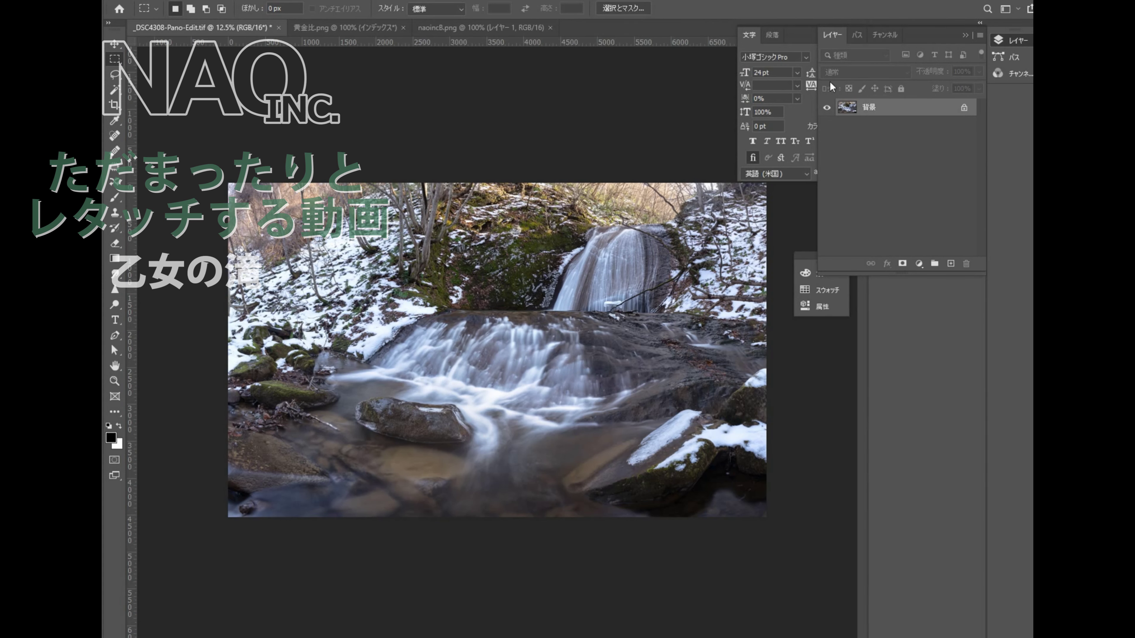
drag(920, 110, 950, 264)
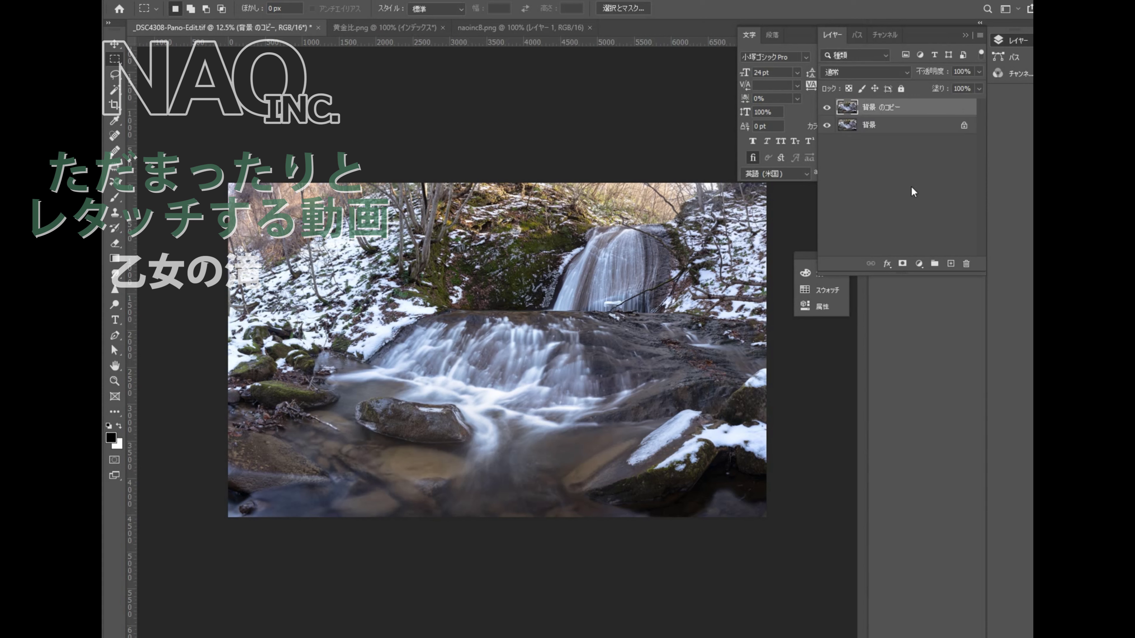
key(ctrl+l)
drag(763, 397, 777, 398)
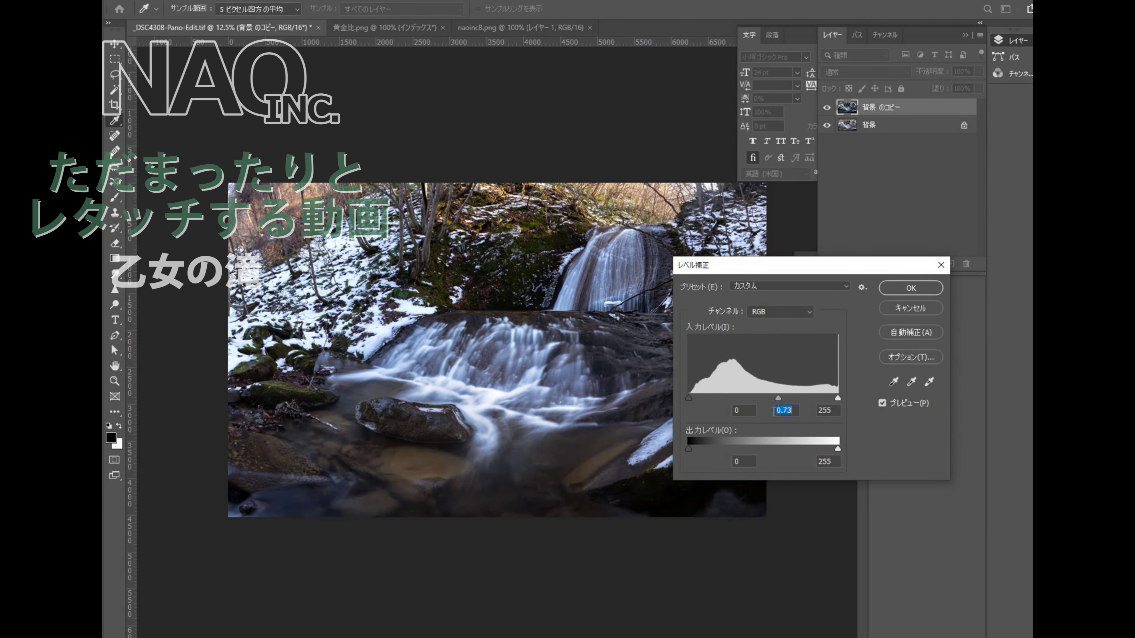
drag(837, 448, 807, 449)
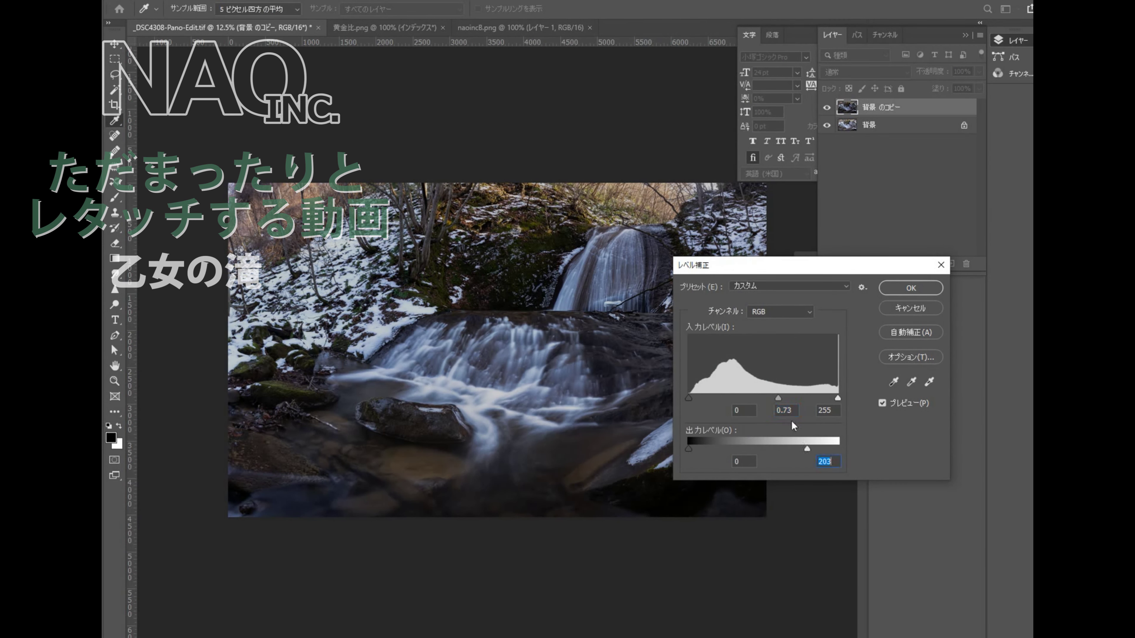
click(766, 398)
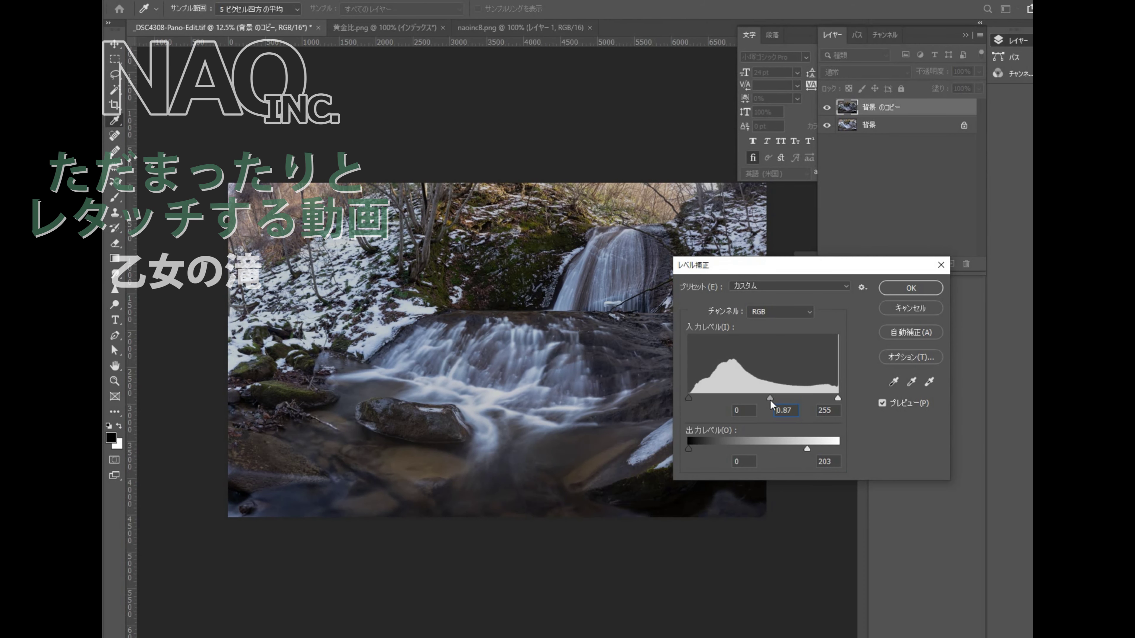
mouse_move(808, 448)
mouse_down()
mouse_move(844, 453)
mouse_move(815, 448)
mouse_up()
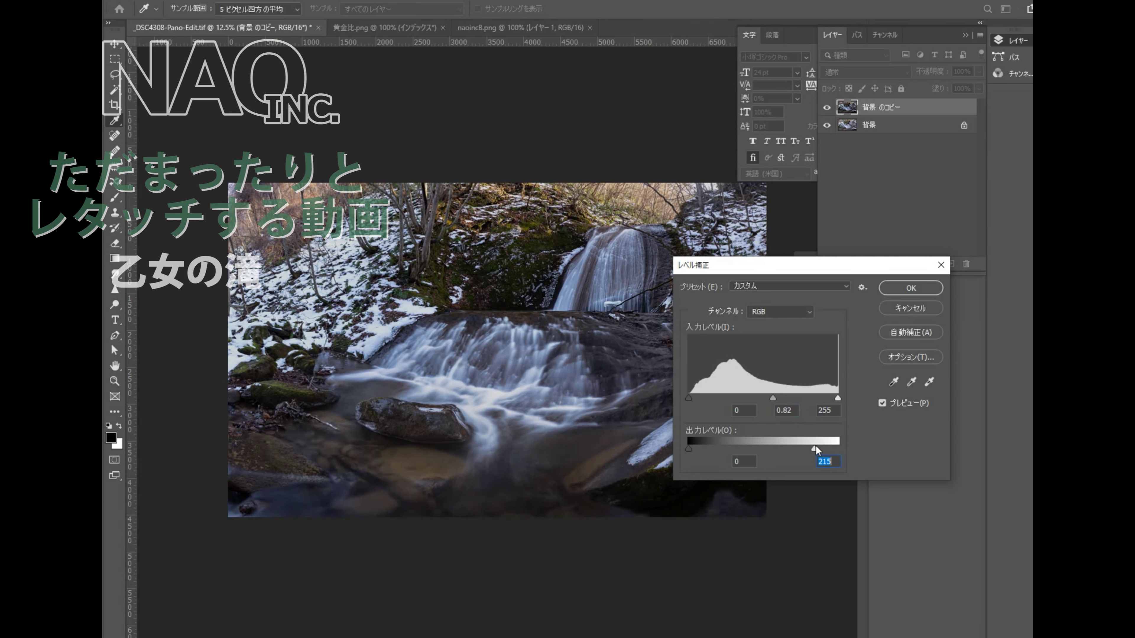
click(912, 288)
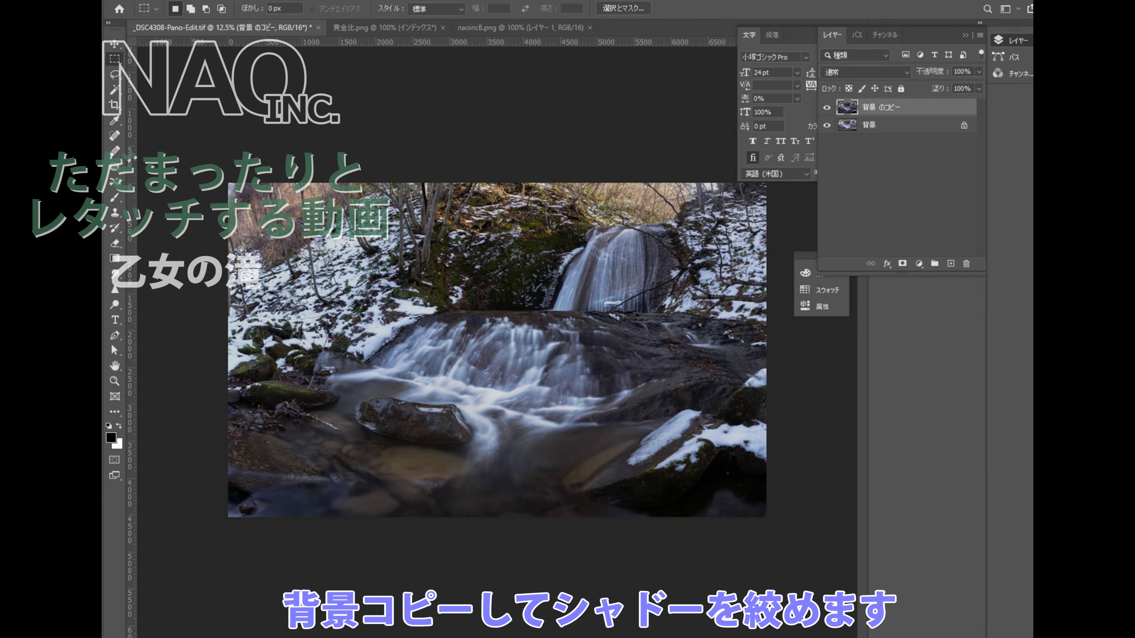
Erase the darkened copy over the waterfall and stream using a large soft eraser at 47% and 100% opacity
key(e)
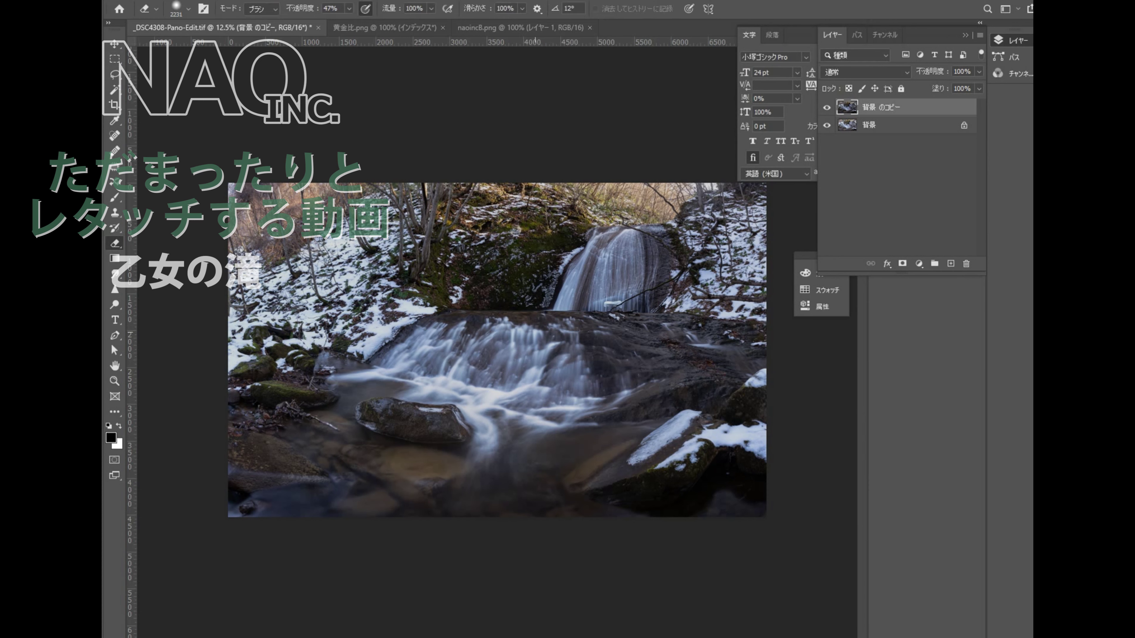
mouse_move(464, 316)
mouse_down()
mouse_move(474, 353)
mouse_move(556, 345)
mouse_move(648, 278)
mouse_move(545, 393)
mouse_move(447, 425)
mouse_move(424, 470)
mouse_up()
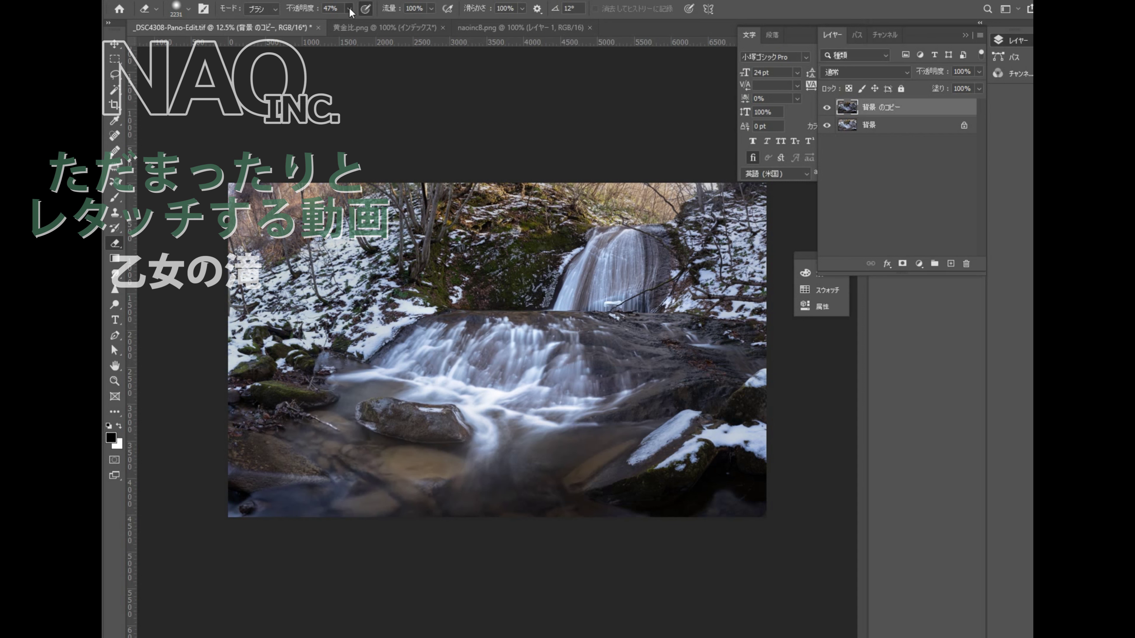
click(349, 9)
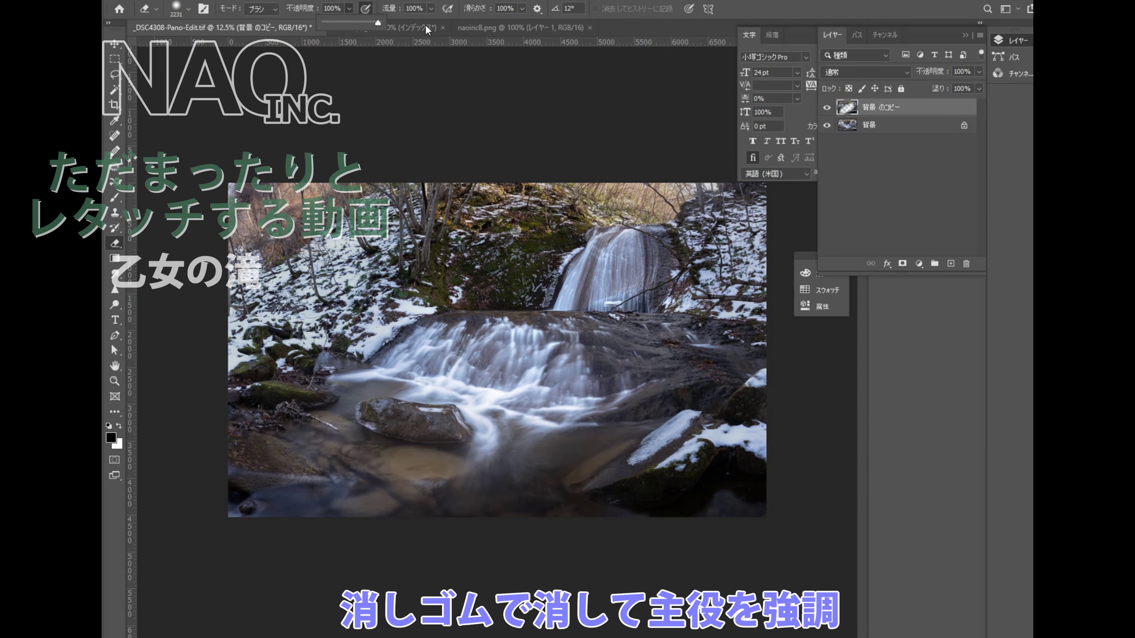
click(384, 2)
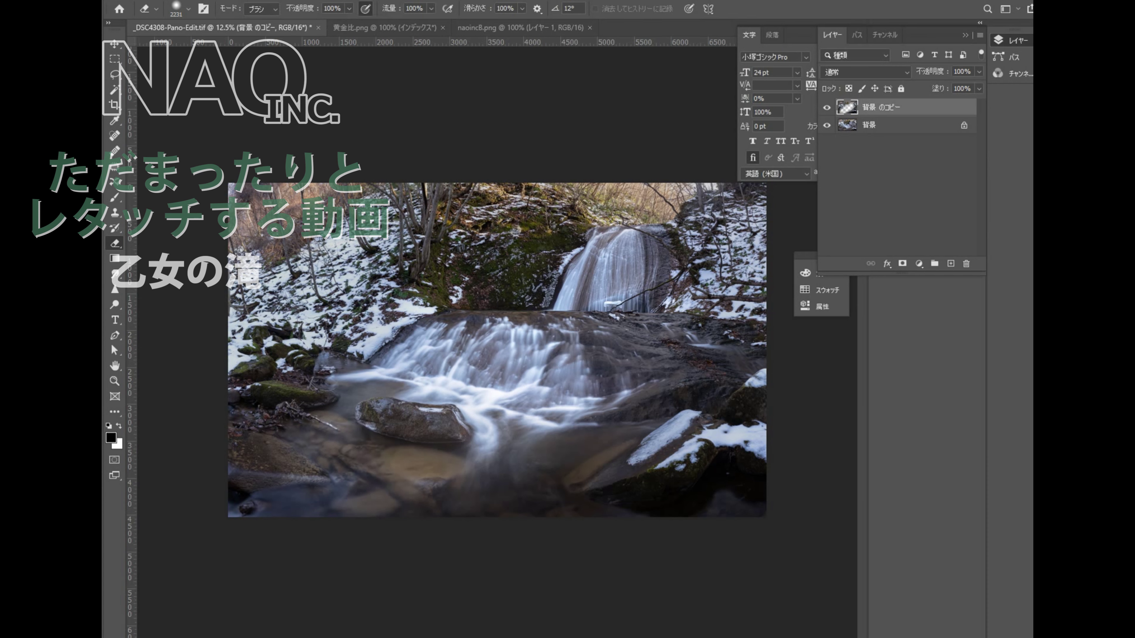
drag(529, 436, 391, 512)
drag(268, 521, 160, 496)
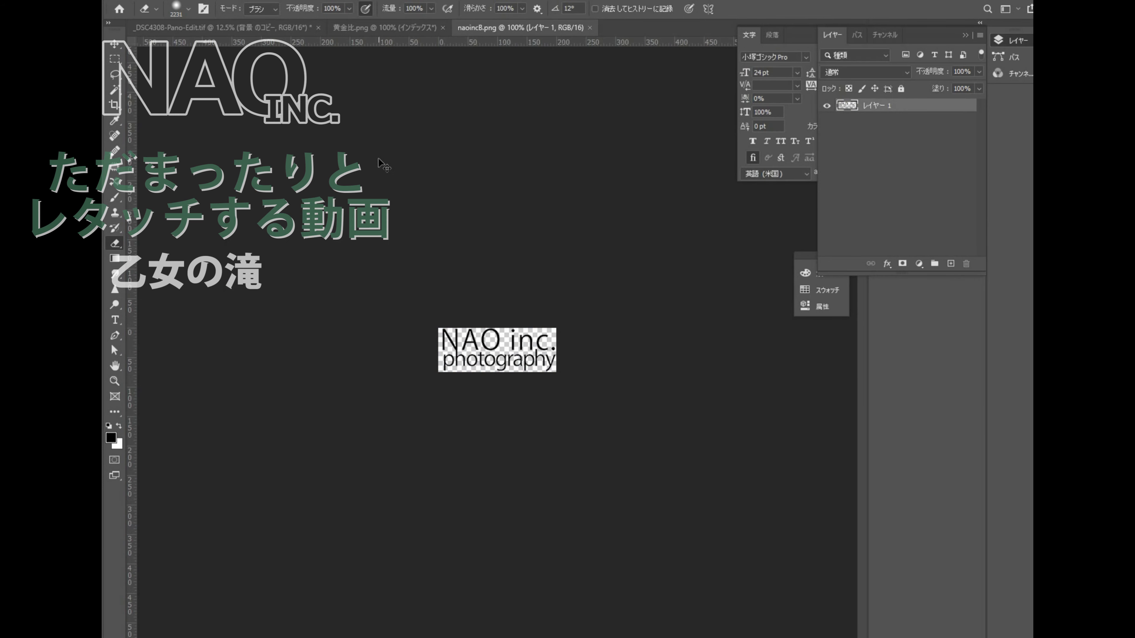
Copy the entire logo, merge the panorama's darkened copy into the background, and paste the logo into the panorama
key(ctrl+a)
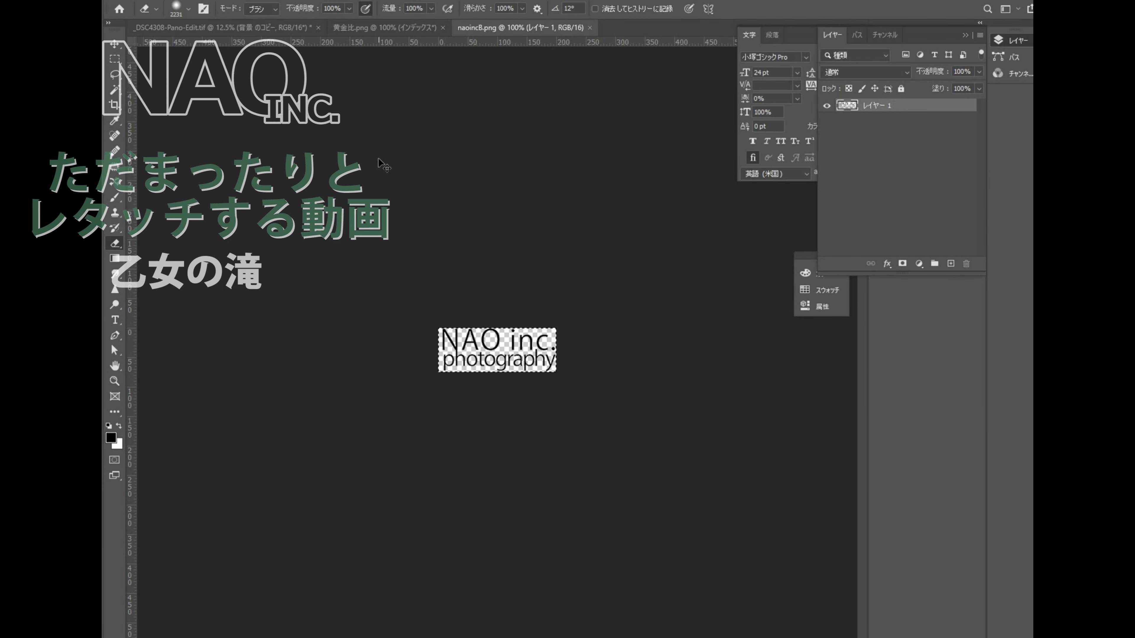
click(253, 29)
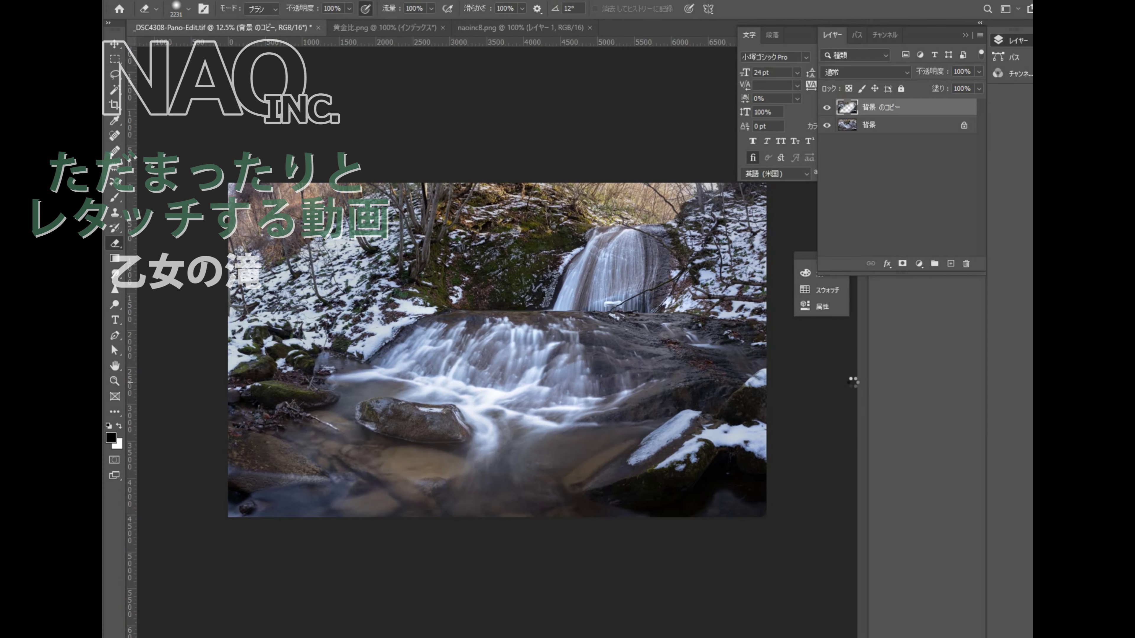
key(Delete)
key(ctrl+v)
key(Return)
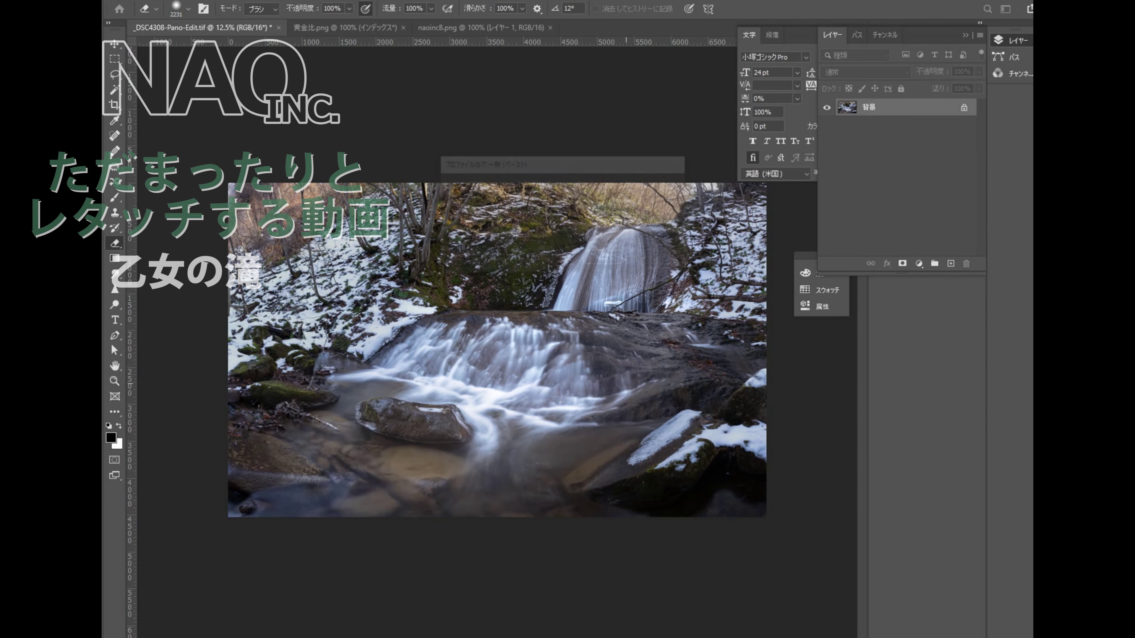